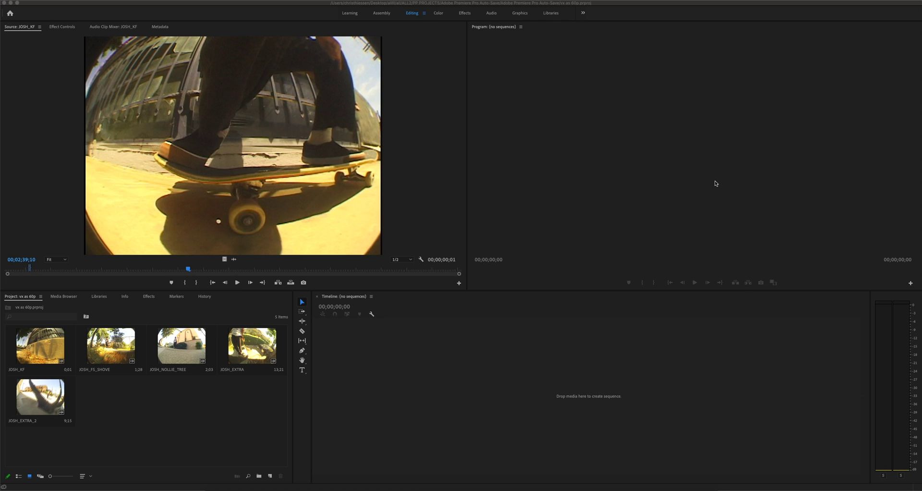
Mark the JOSH_KF source clip with an in point at about 00;02;38;26 and an out point at 00;02;41;02
key(Right)
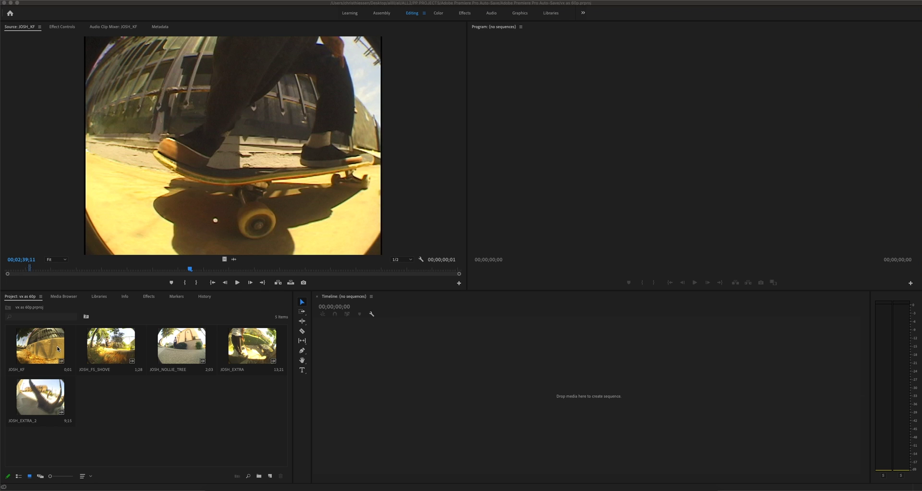
click(58, 349)
click(45, 344)
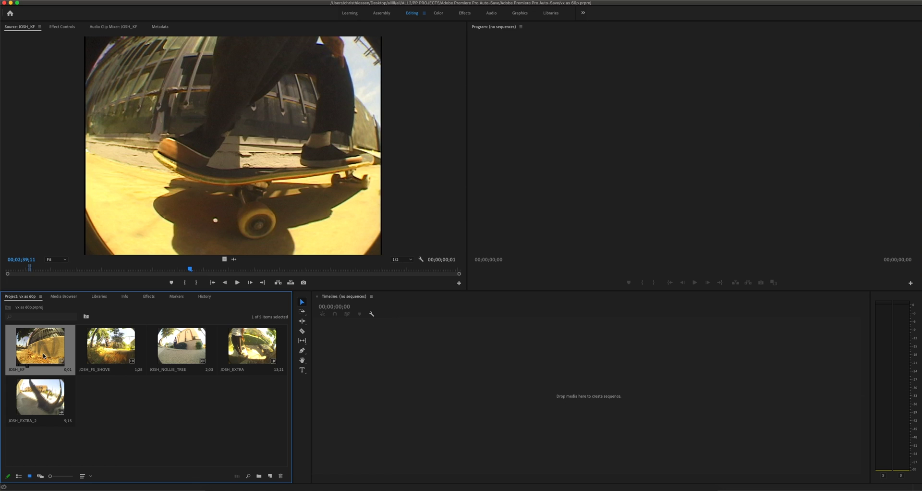
drag(191, 270, 165, 275)
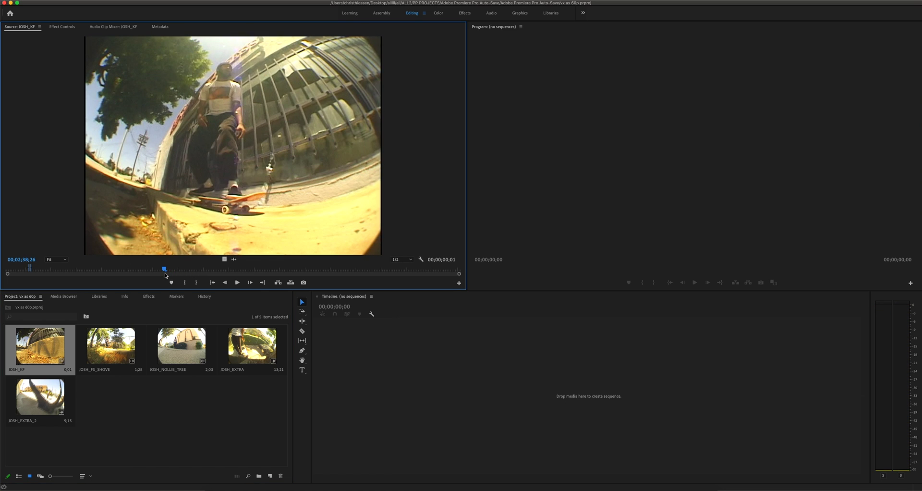
key(i)
key(space)
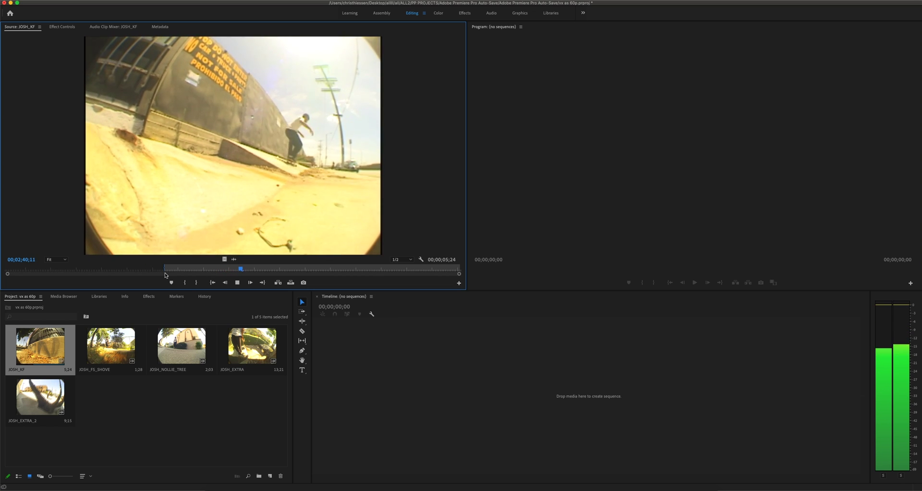
key(space)
key(o)
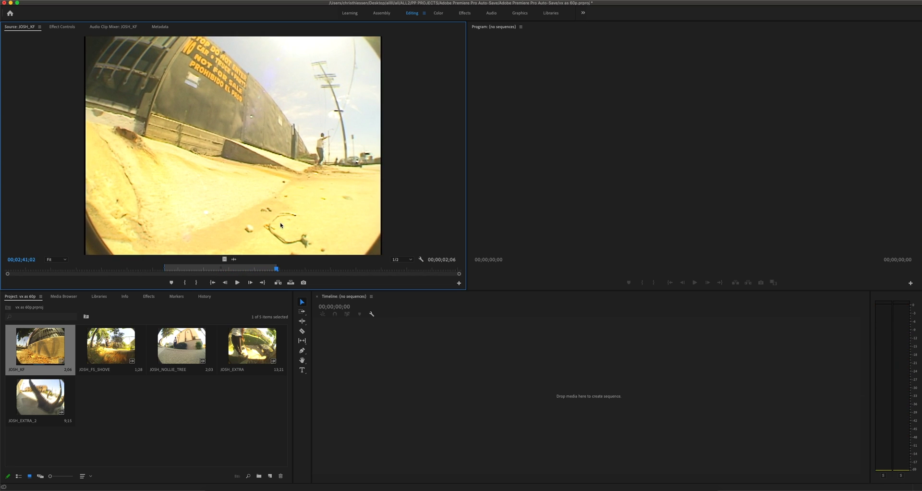
Create a sequence from the marked JOSH_KF section and play it back
drag(281, 225, 506, 394)
click(501, 315)
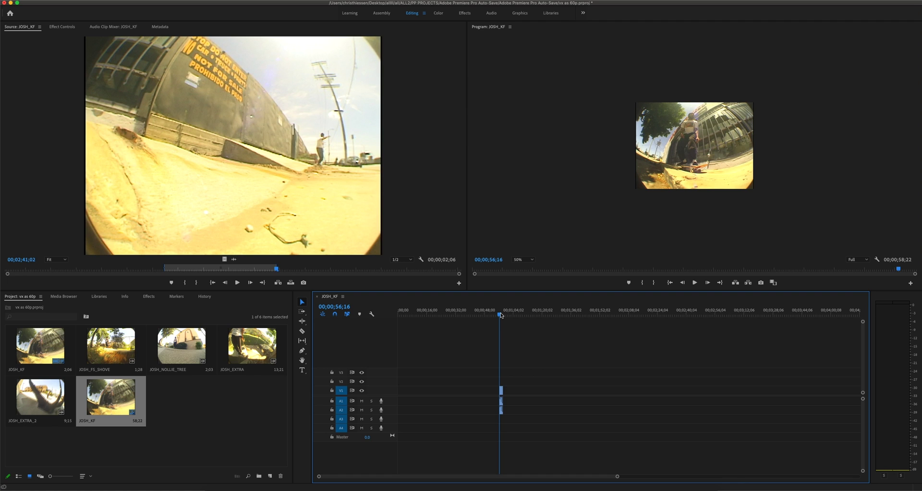
key(space)
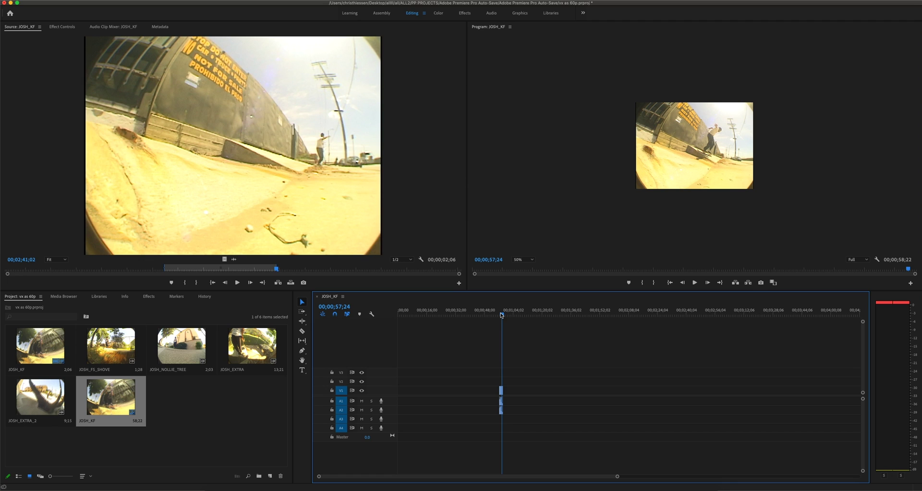
Examine the new sequence's settings, including timebase, frame size, pixel aspect ratio and field order, without changing them
click(120, 0)
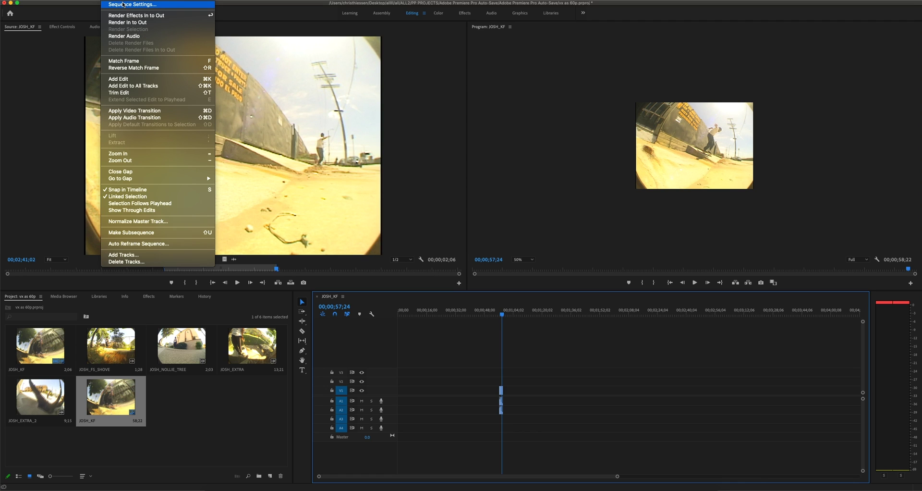
click(123, 4)
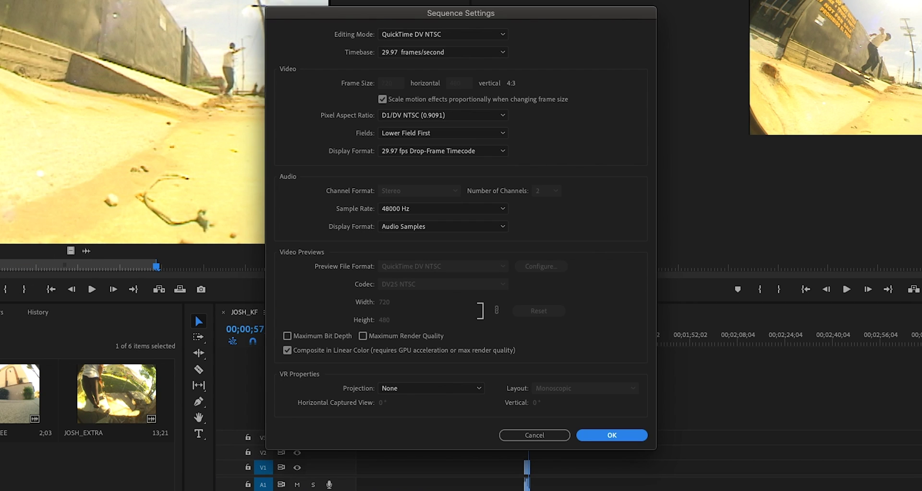
drag(417, 15, 444, 33)
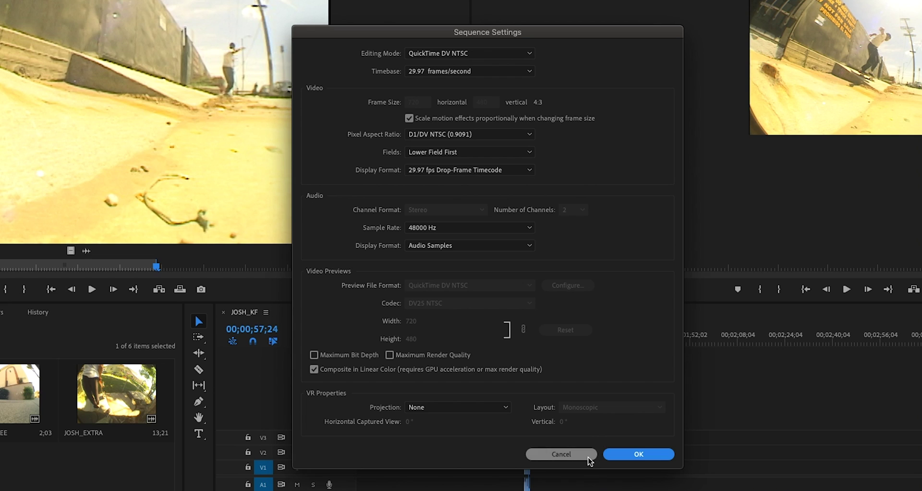
click(583, 458)
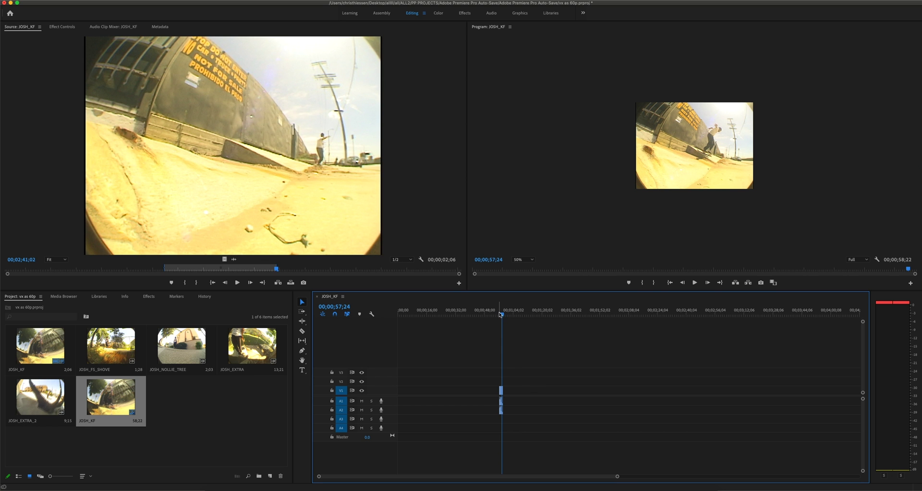
Play back the JOSH_KF clip in the sequence again to check its motion
click(526, 345)
key(space)
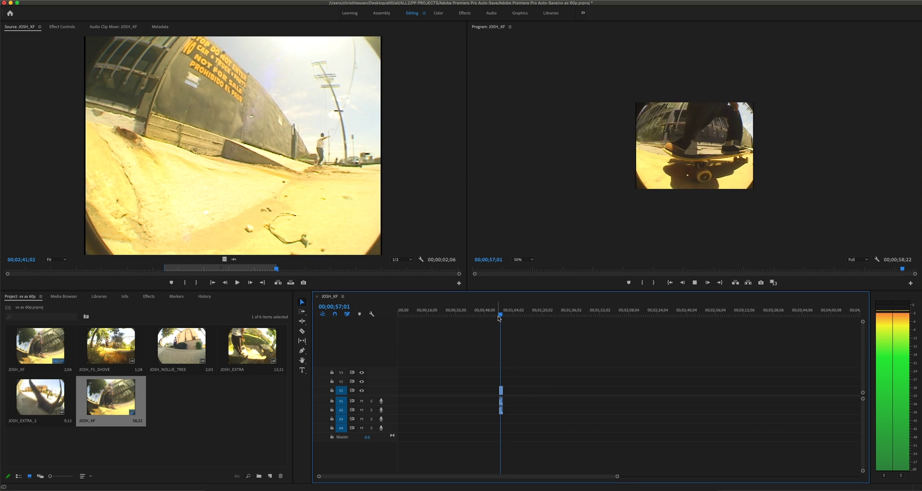
key(space)
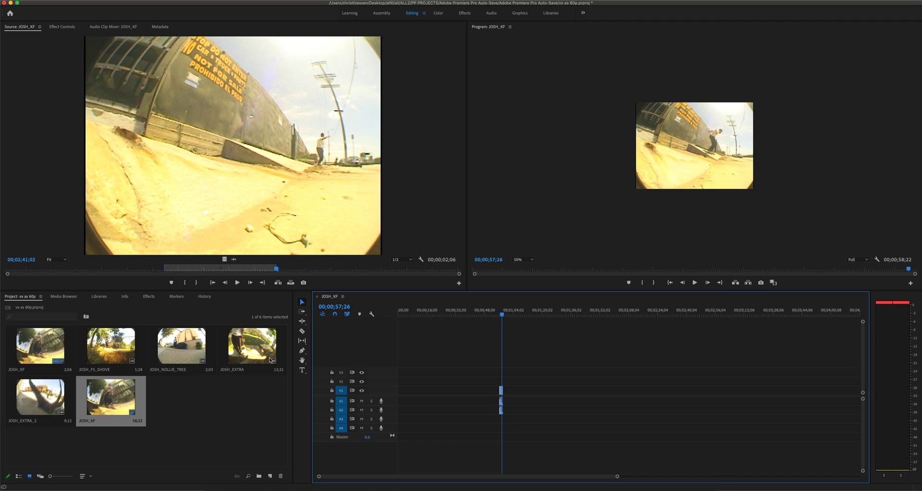
Mark a section of JOSH_FS_SHOVE from about 00;16;19;20 to 00;16;21;27 and add it after the first clip in the sequence
double_click(110, 346)
drag(179, 271, 145, 272)
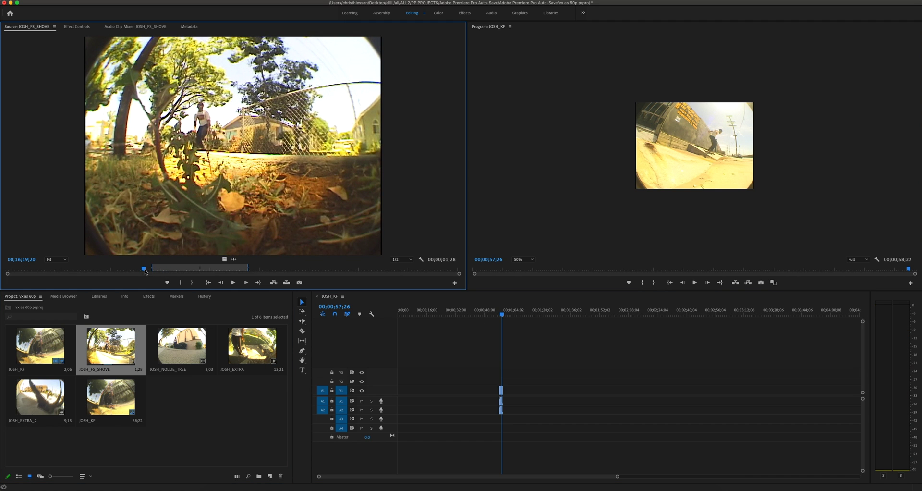
key(i)
key(space)
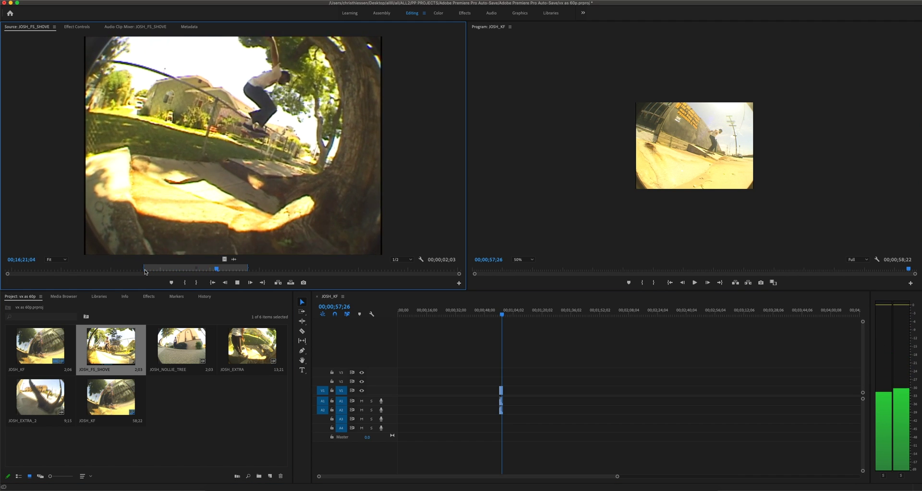
key(space)
key(o)
key(comma)
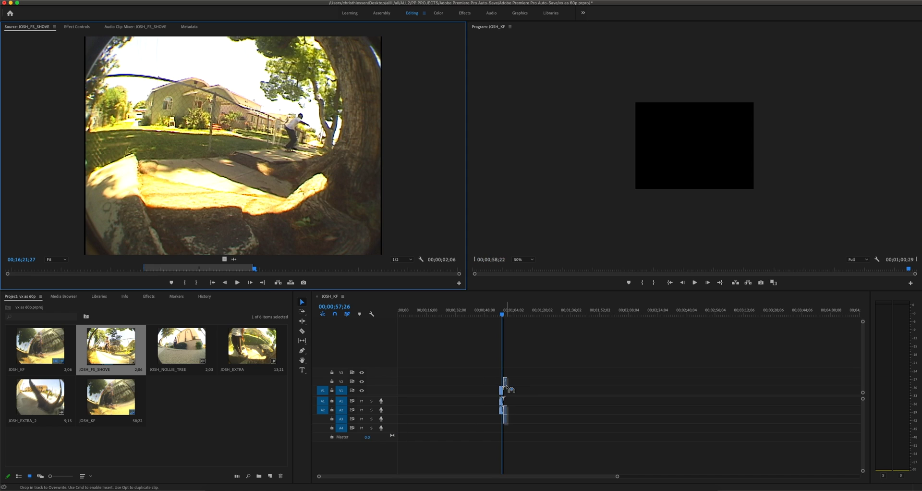
Mark a 2;22 section of JOSH_NOLLIE_TREE ending at 00;25;07;14 and append it to the sequence
click(190, 349)
double_click(190, 349)
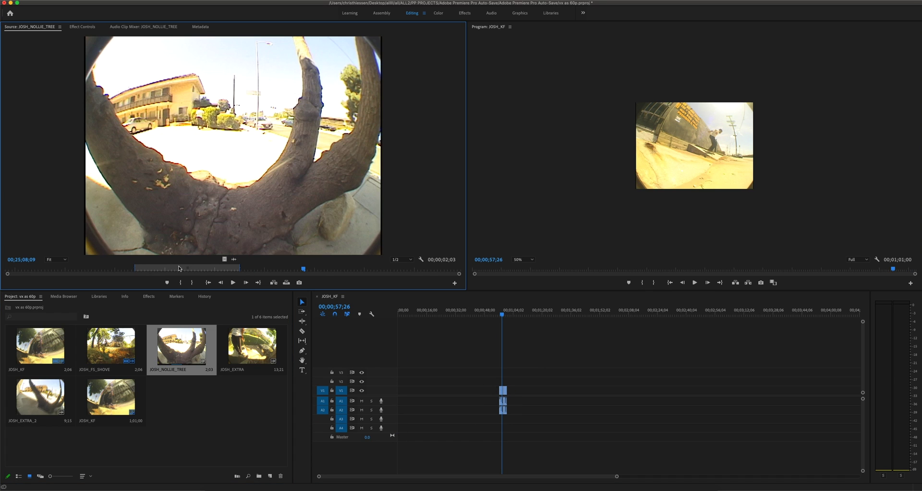
drag(170, 270, 128, 278)
key(i)
key(space)
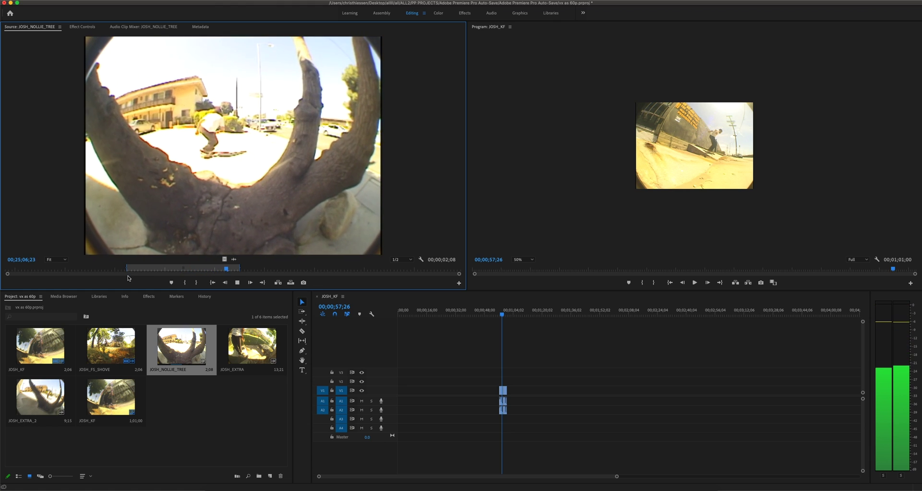
key(space)
key(o)
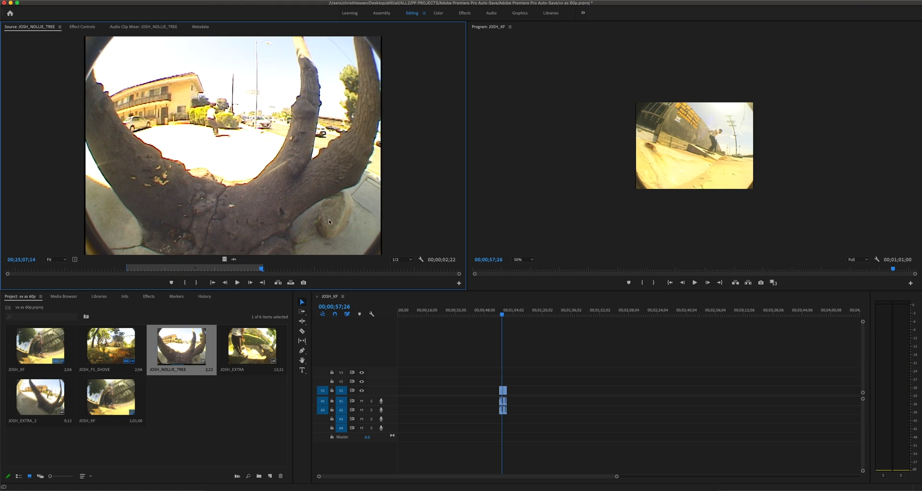
drag(327, 227, 511, 391)
Play back the assembled skate clips in the sequence
click(506, 315)
key(space)
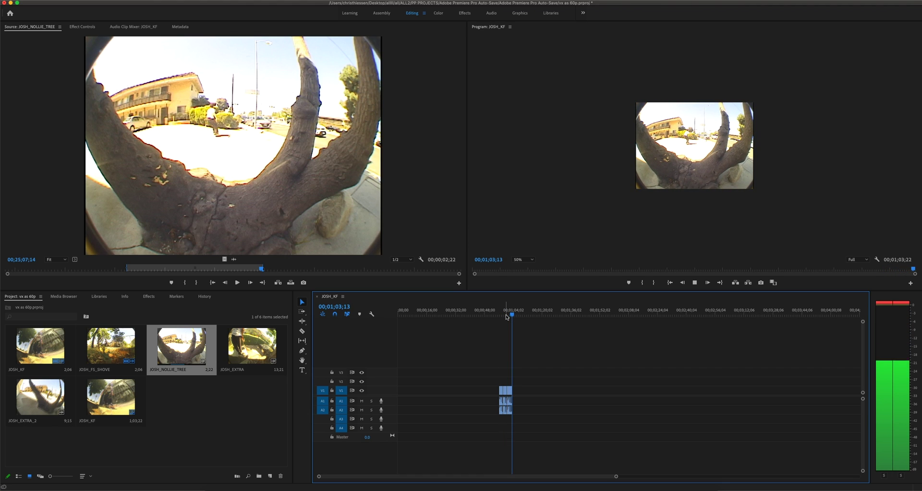
drag(507, 316, 501, 316)
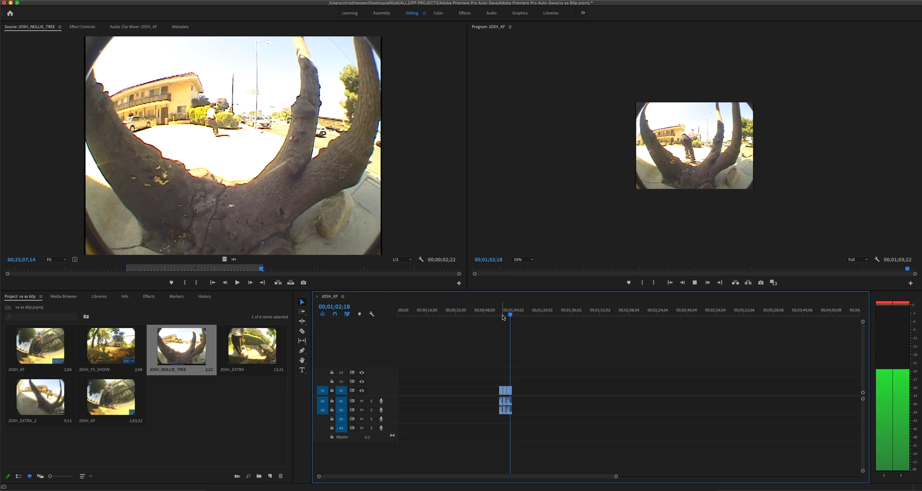
key(space)
Enlarge the timeline around the three clips and park the playhead in the JOSH_KF clip at 00;00;56;28
key(=)
key(=)
key(=)
key(=)
drag(490, 317, 494, 318)
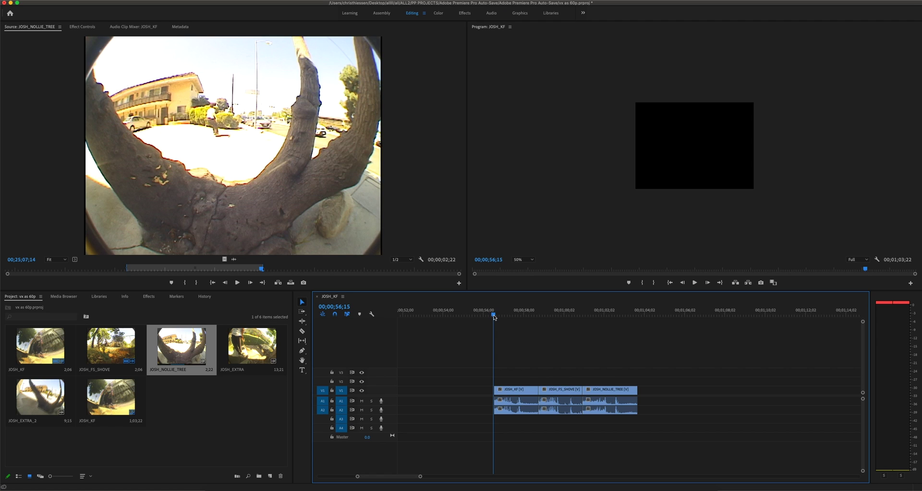
click(503, 316)
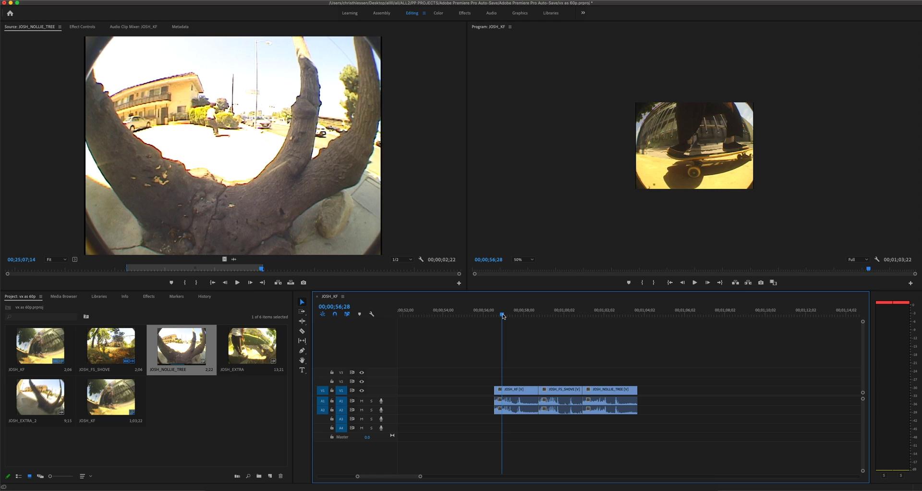
Set the program preview's magnification to Fit
click(571, 259)
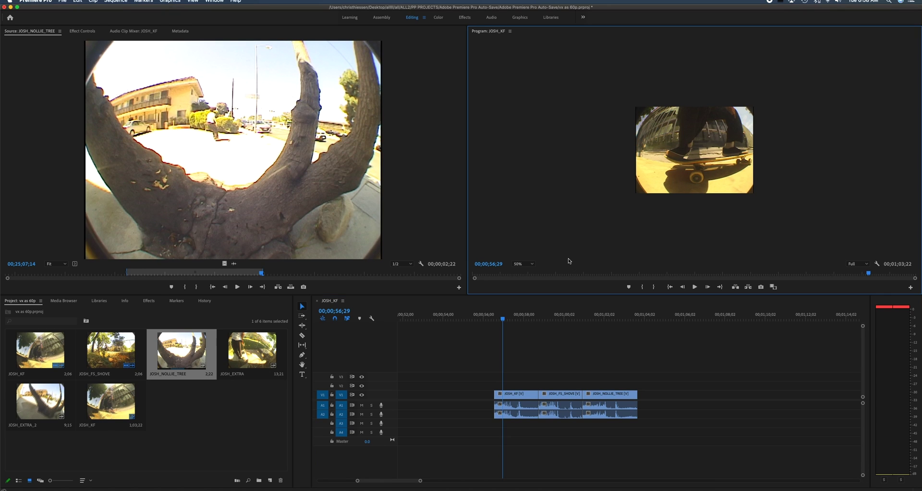
click(531, 265)
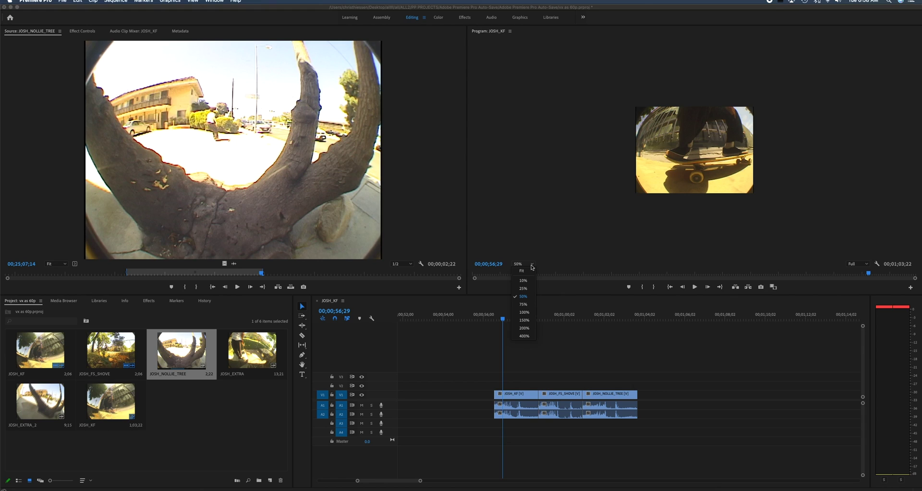
click(596, 237)
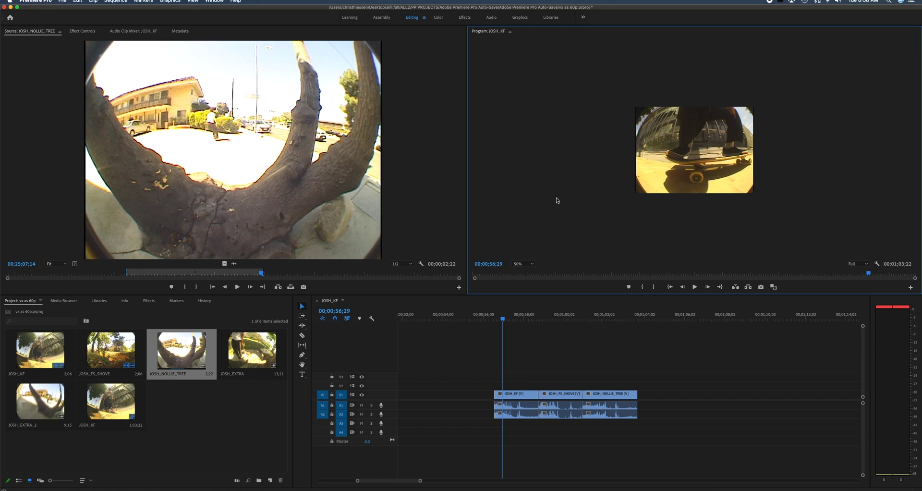
click(532, 264)
click(522, 271)
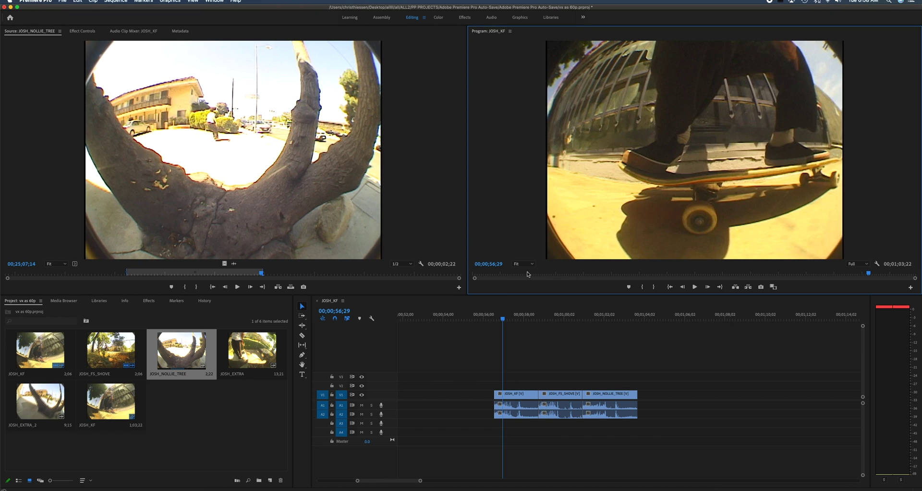
click(568, 351)
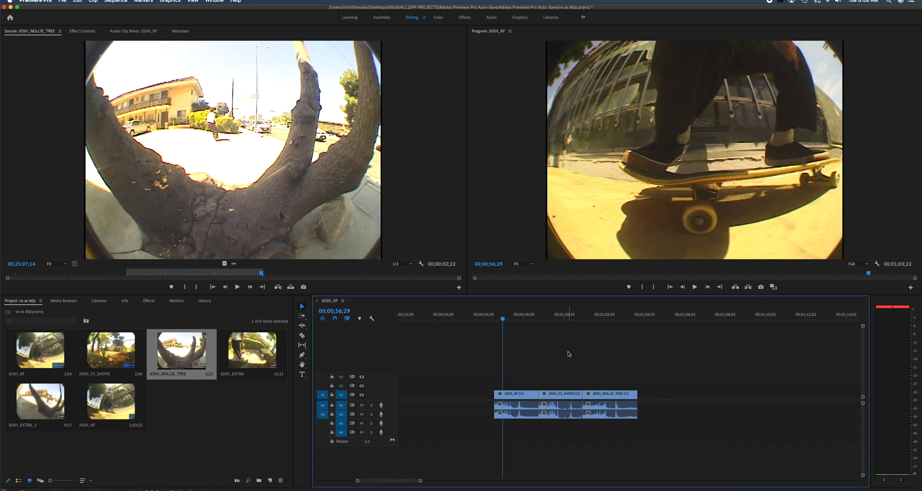
Scrub and play the JOSH_KF clip in the enlarged preview to examine its image quality and motion
click(519, 319)
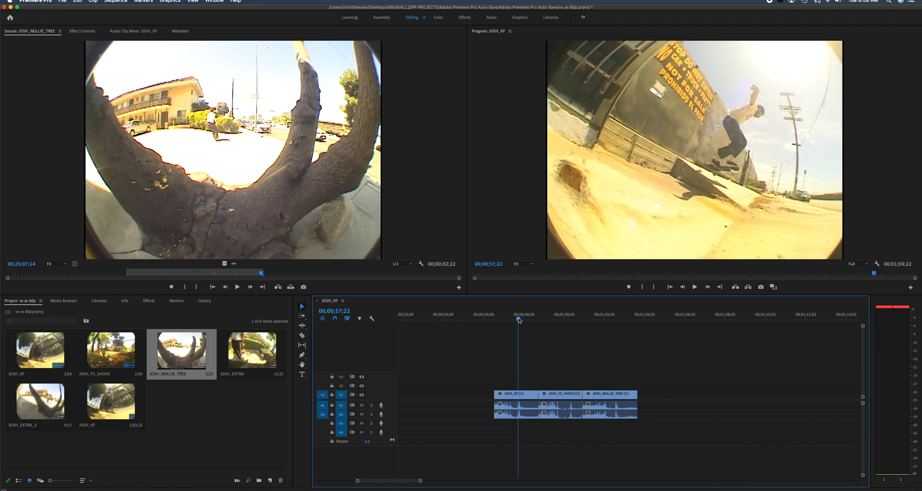
drag(519, 319, 505, 319)
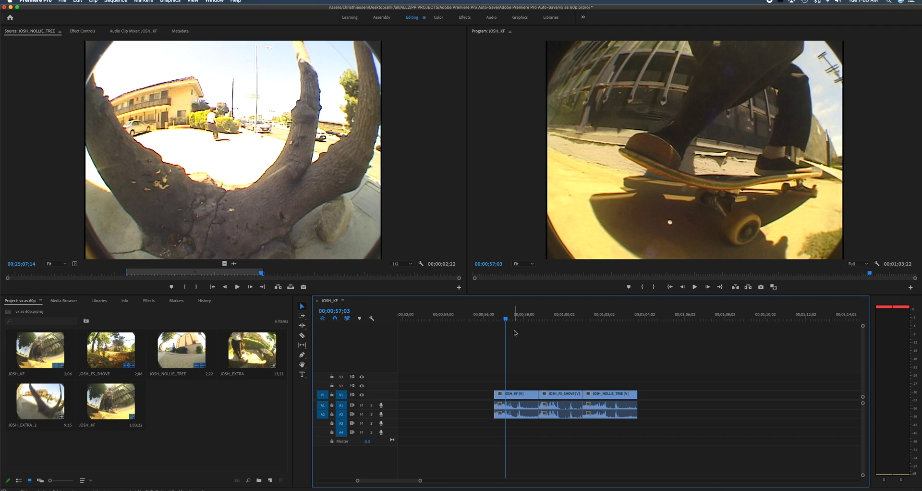
key(space)
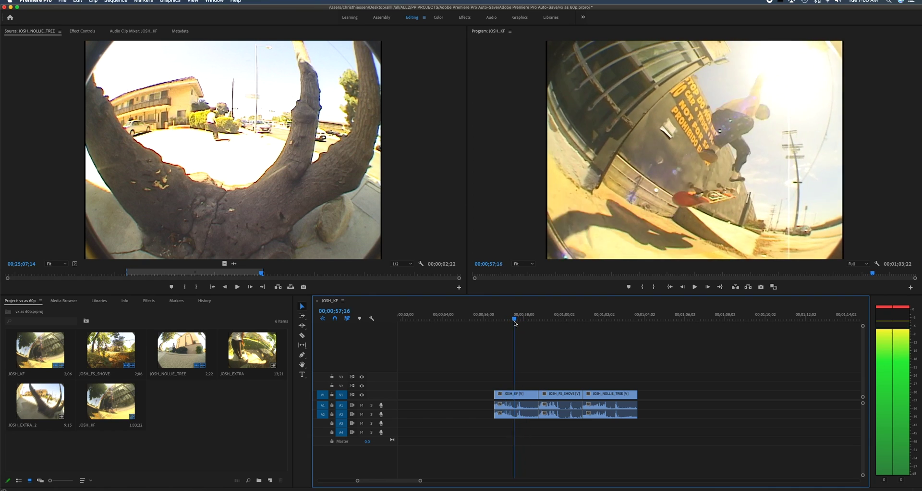
drag(515, 324, 494, 327)
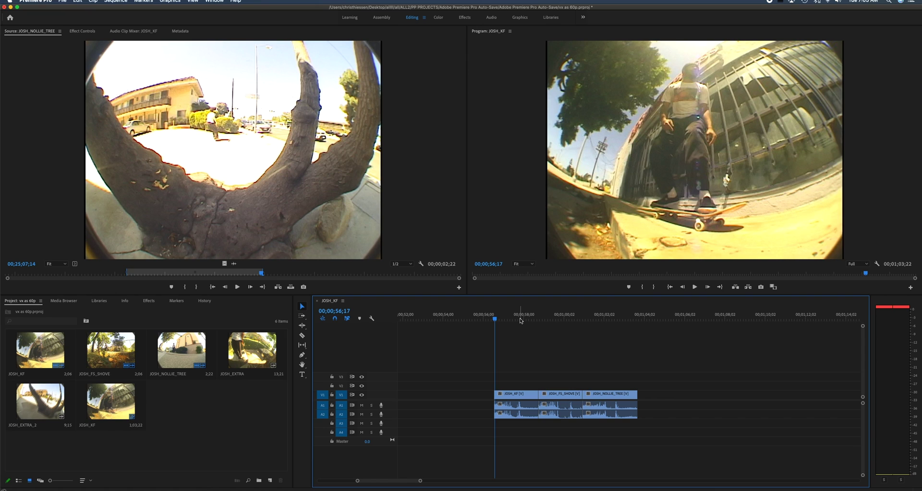
click(521, 319)
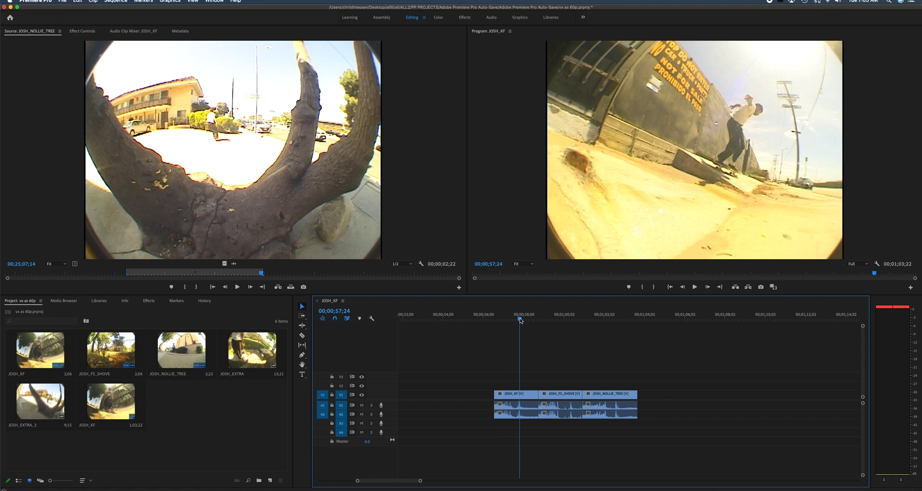
key(space)
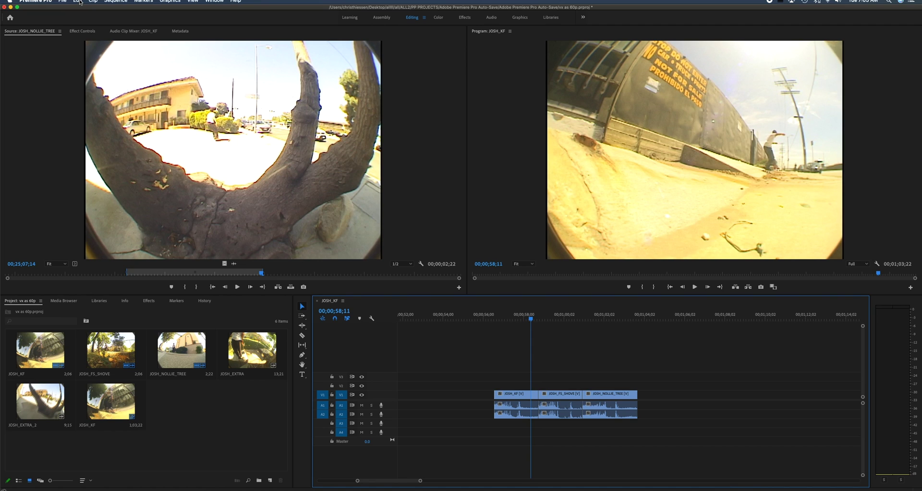
Create a new sequence named Sequence 01 from the ARRI 1080p 23.976 preset, and return to the JOSH_KF sequence
click(64, 2)
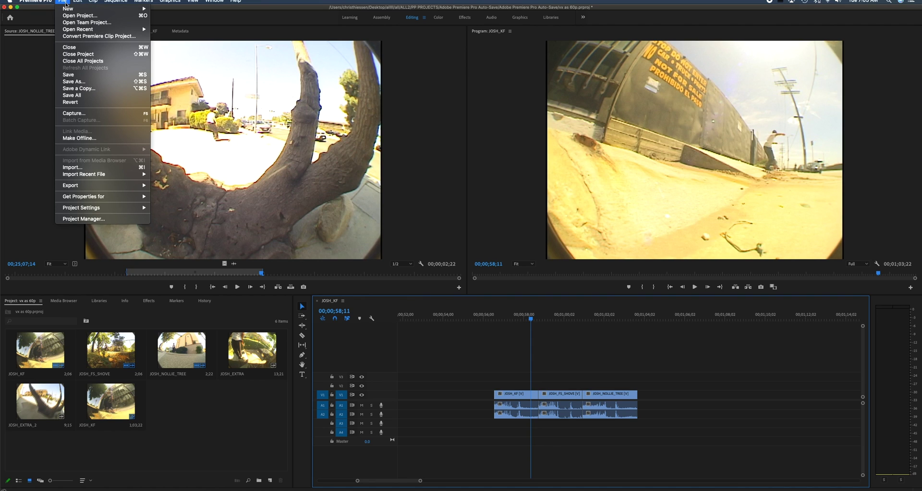
mouse_move(67, 9)
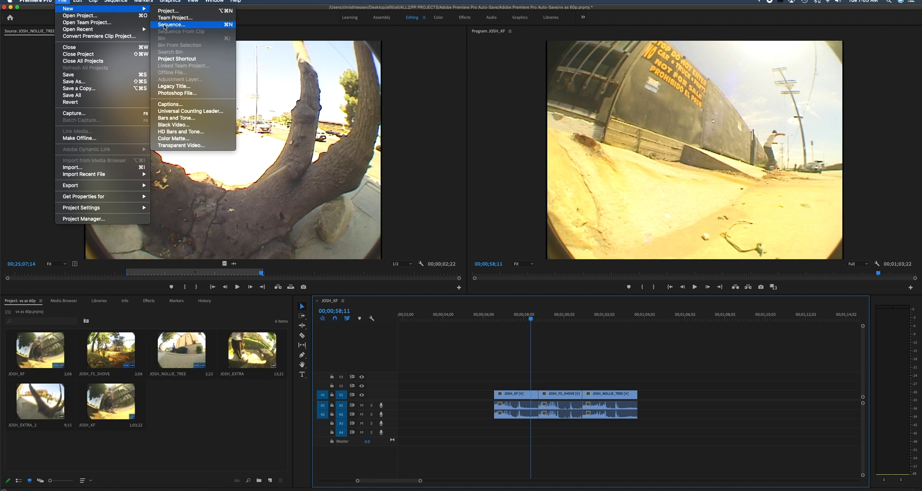
click(164, 27)
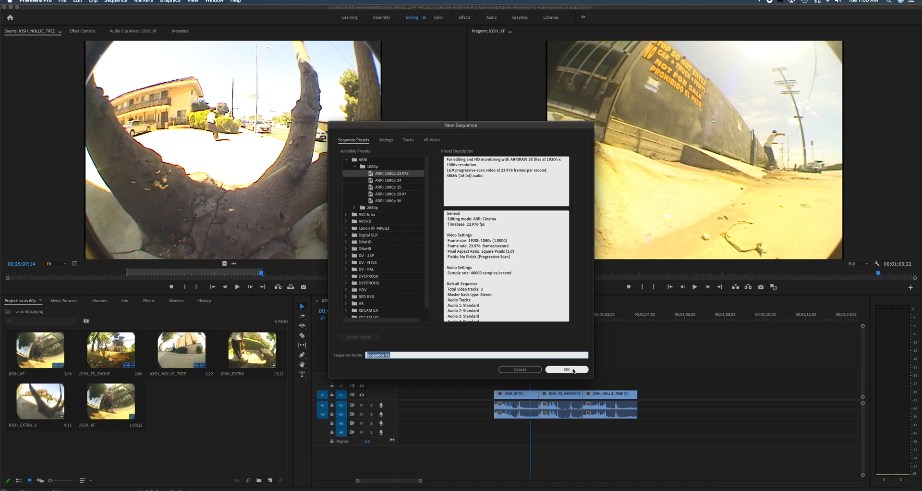
click(573, 371)
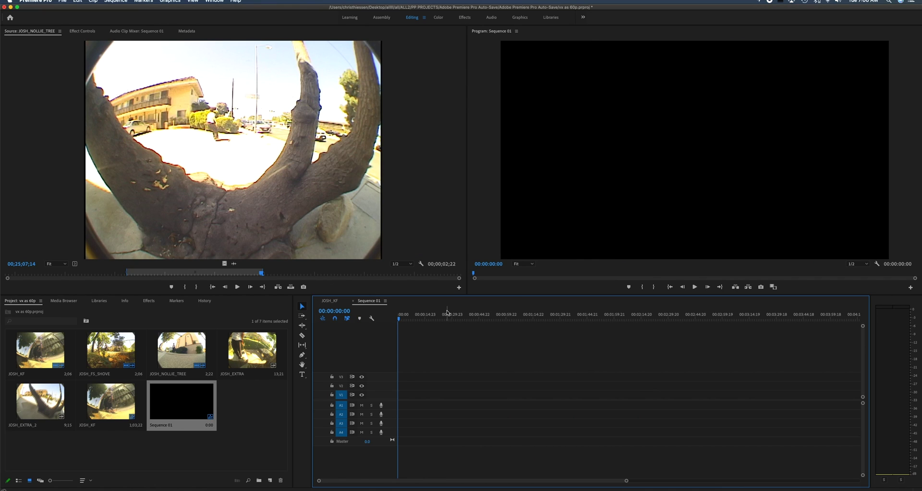
click(332, 301)
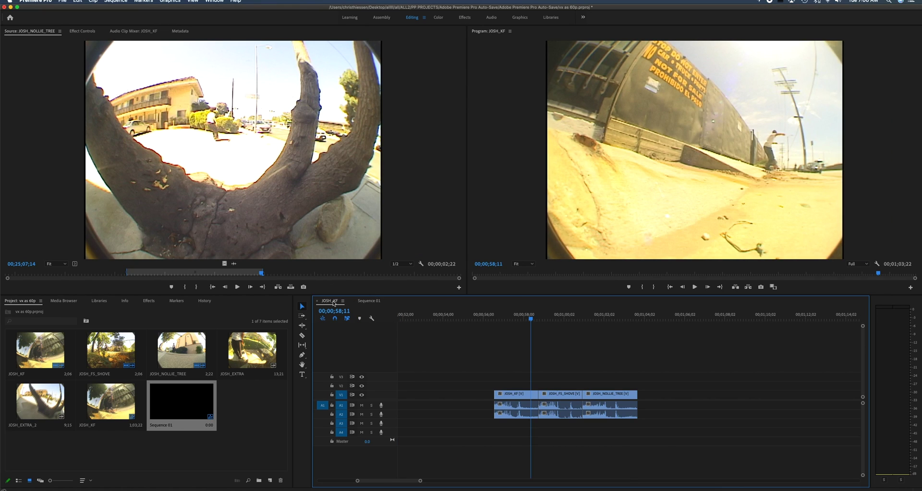
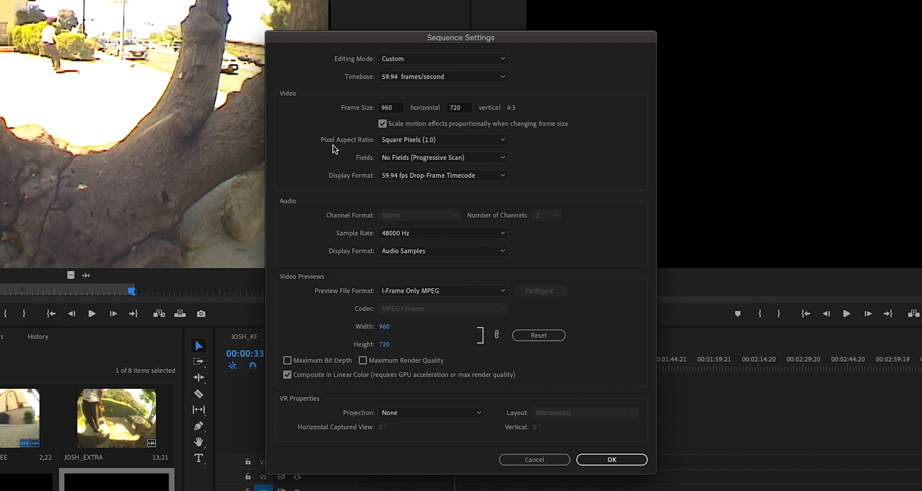
Set the sequence's pixel aspect ratio to HD Anamorphic 1080 (1.333) and apply the sequence settings
click(411, 142)
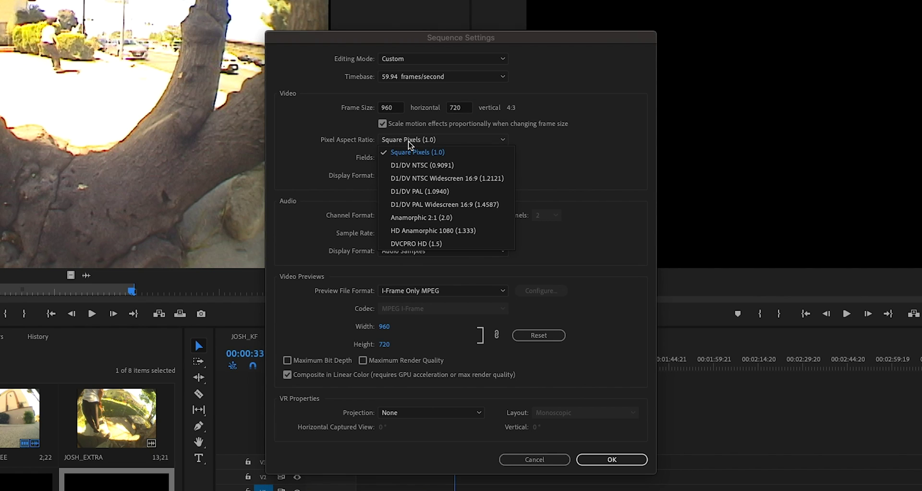
click(425, 232)
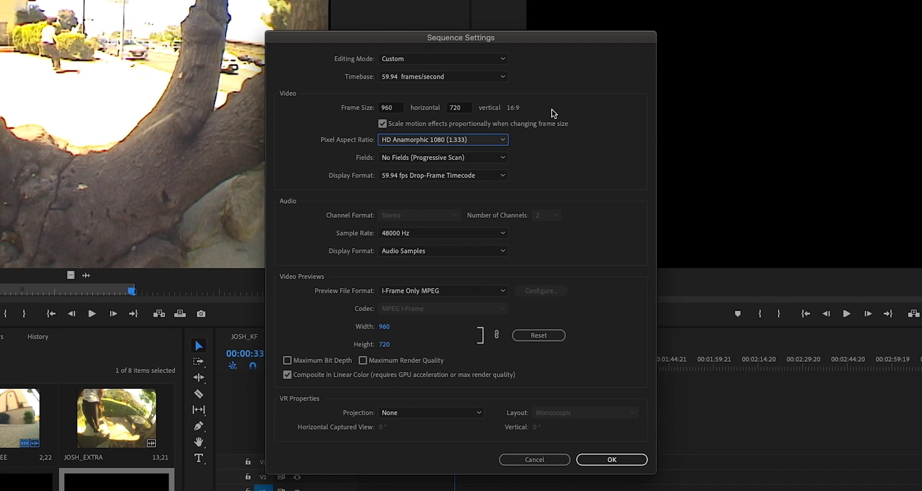
key(Tab)
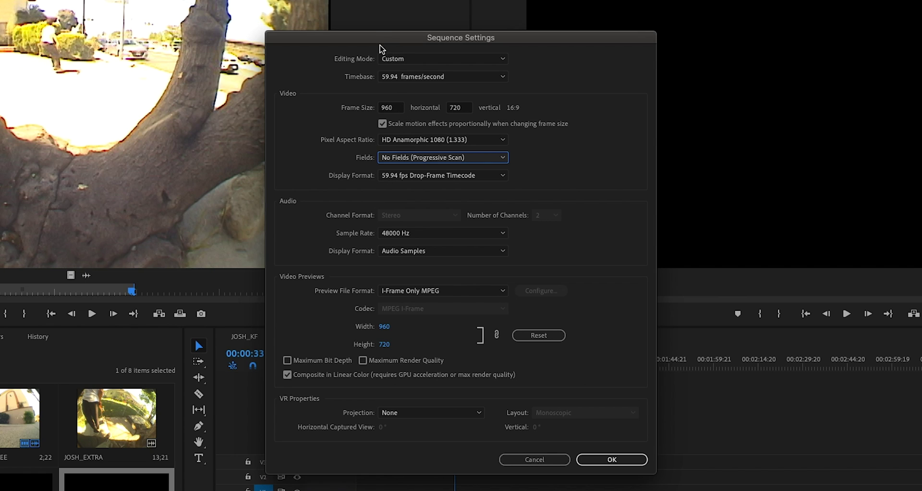
drag(376, 39, 378, 50)
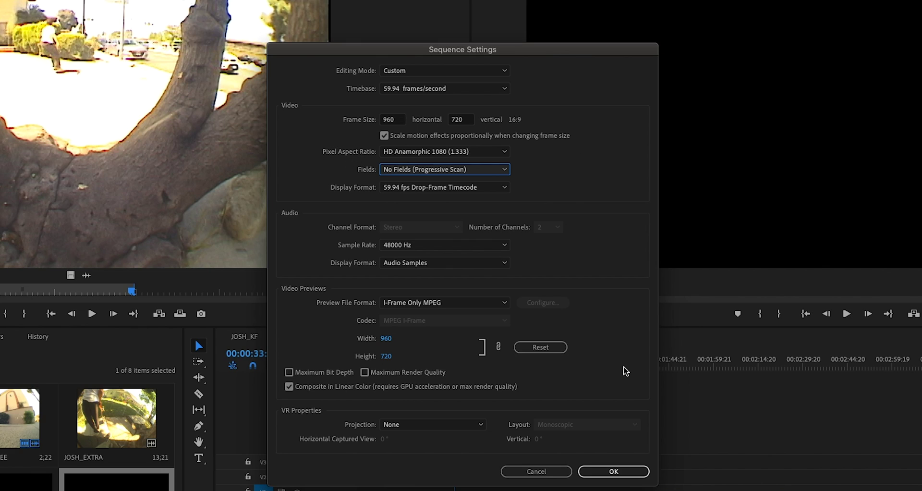
click(616, 472)
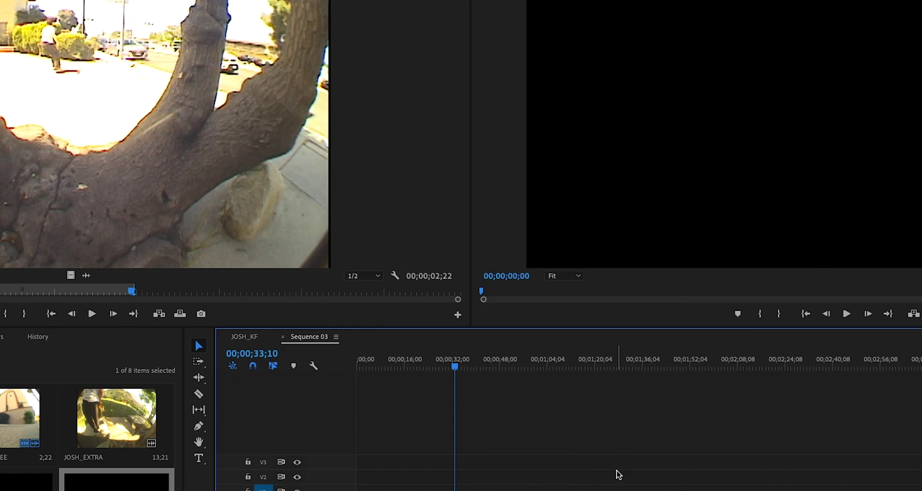
Copy all three clips from the JOSH_KF sequence into Sequence 03 at about 00;01;14;24
drag(496, 321, 464, 321)
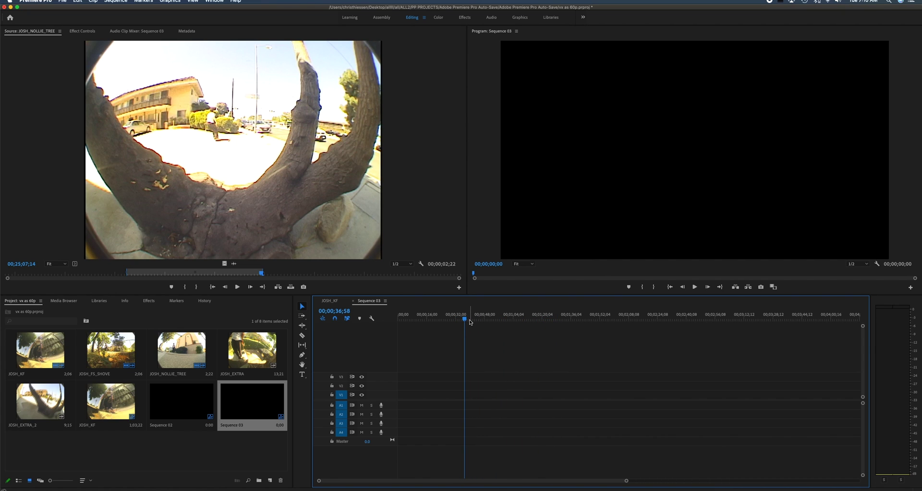
click(503, 321)
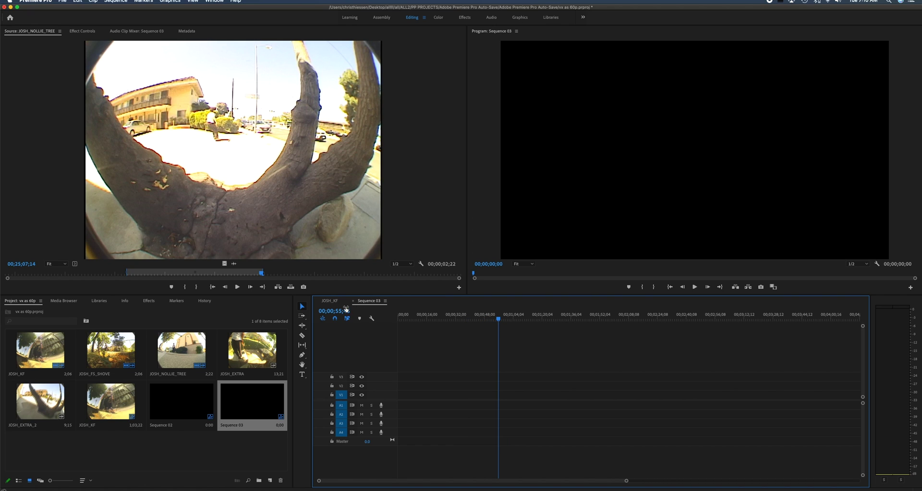
click(332, 301)
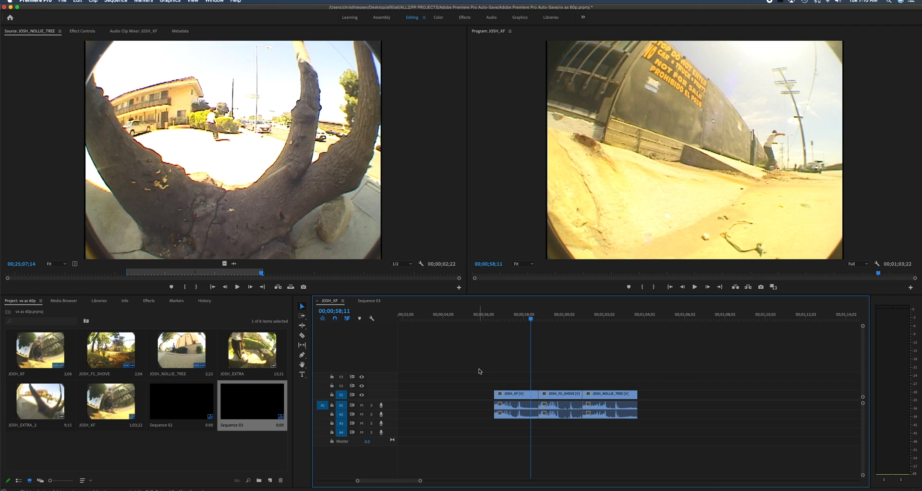
key(super+a)
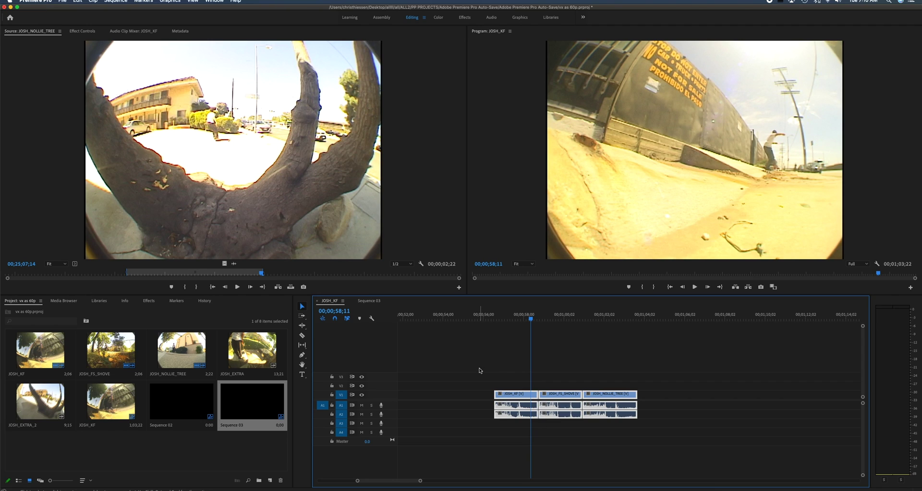
click(369, 301)
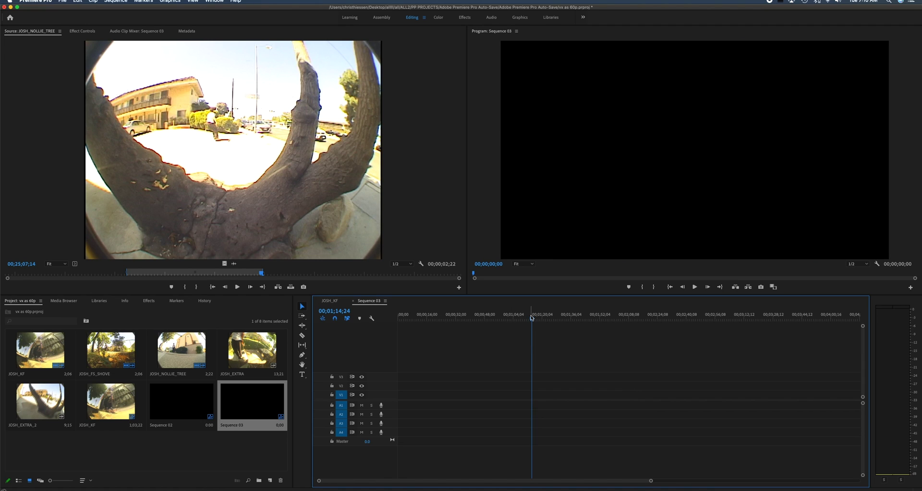
key(super+v)
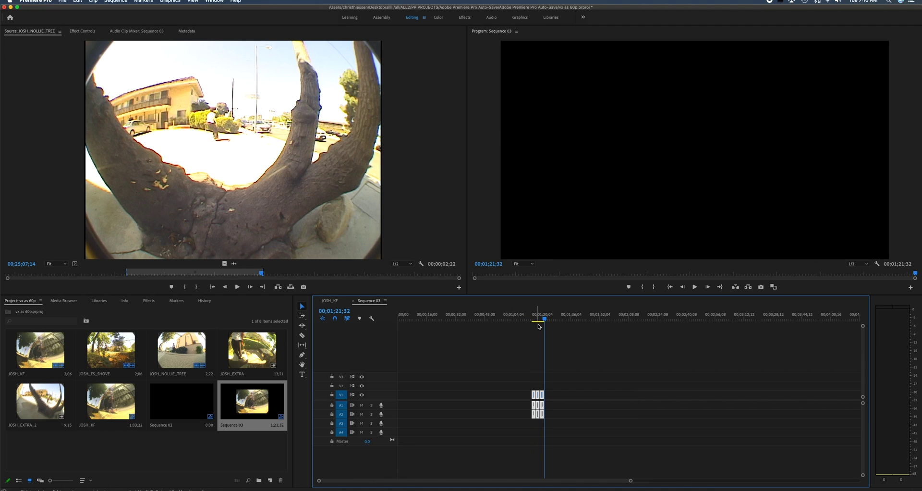
Enlarge the timeline around the three clips in Sequence 03 and play them back
drag(541, 322, 534, 321)
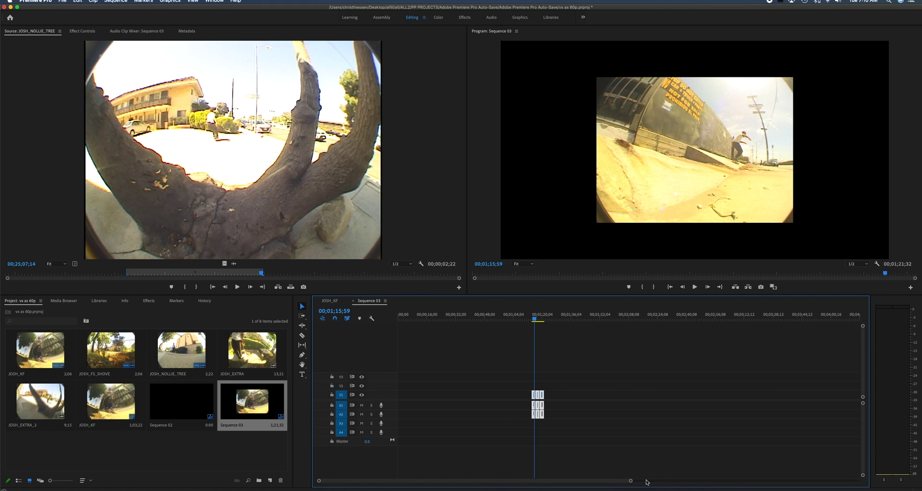
drag(632, 482, 433, 481)
key(space)
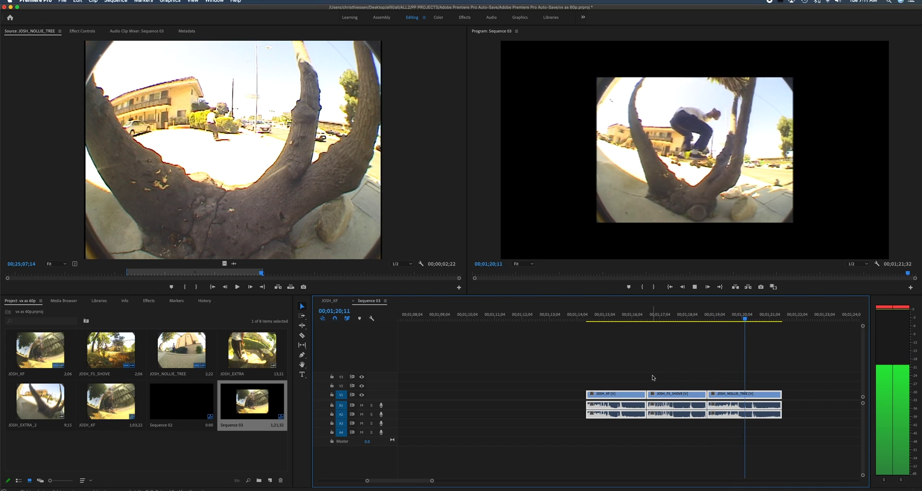
Park the playhead at 00;01;14;49 in Sequence 03 and set the JOSH_KF clip's motion scale to 150
click(598, 321)
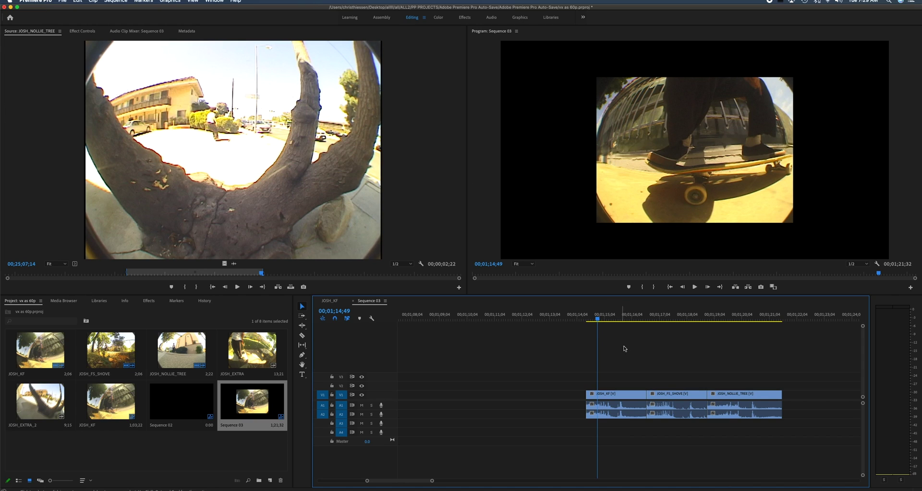
click(620, 396)
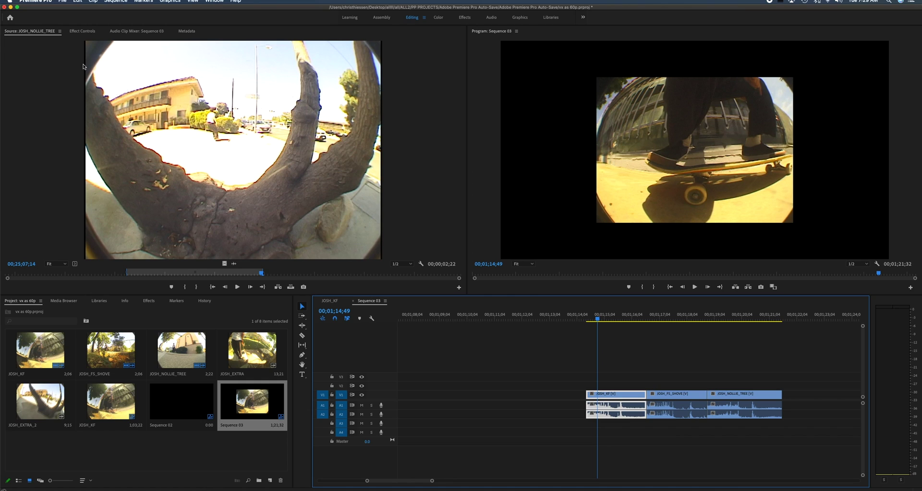
click(83, 31)
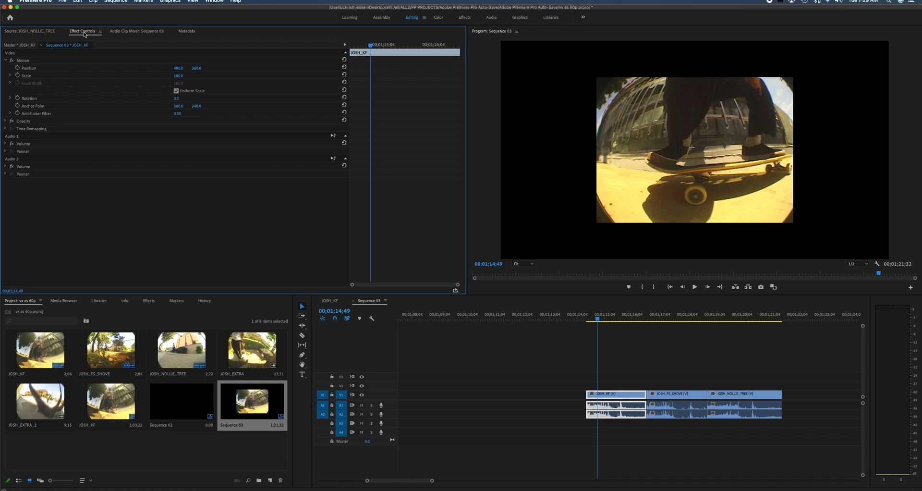
click(5, 61)
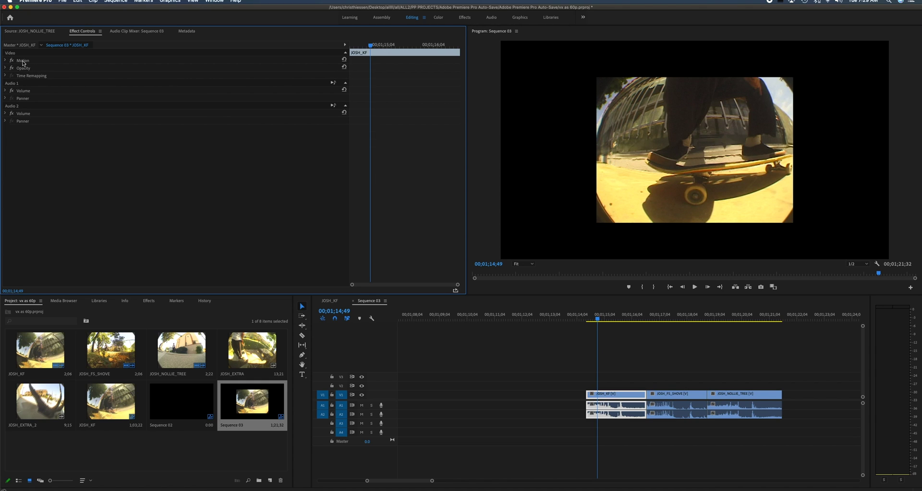
click(6, 61)
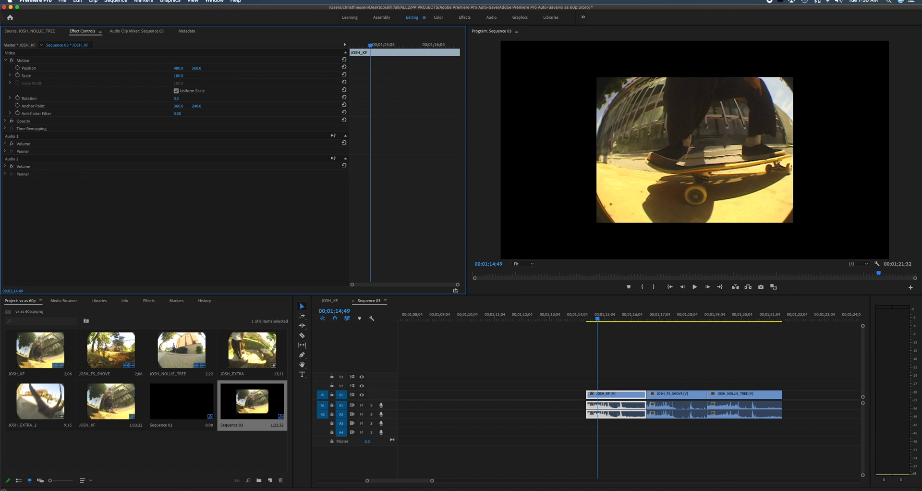
drag(178, 75, 201, 75)
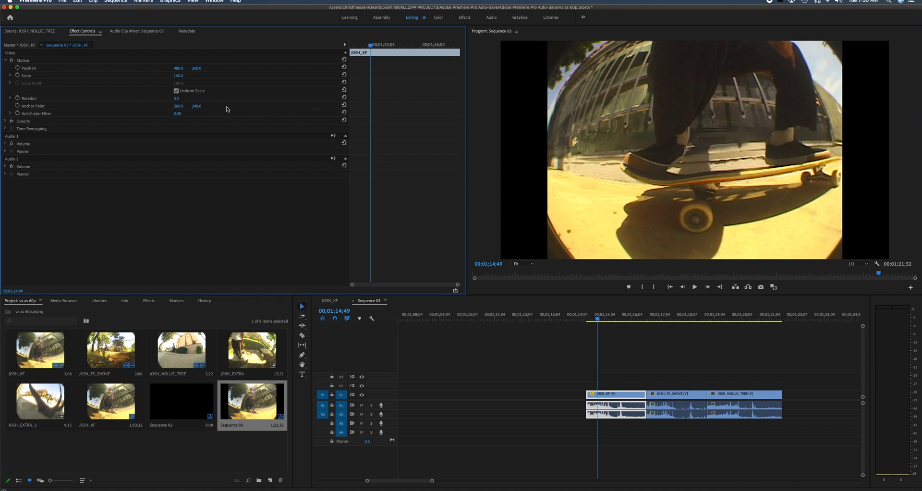
key(super+z)
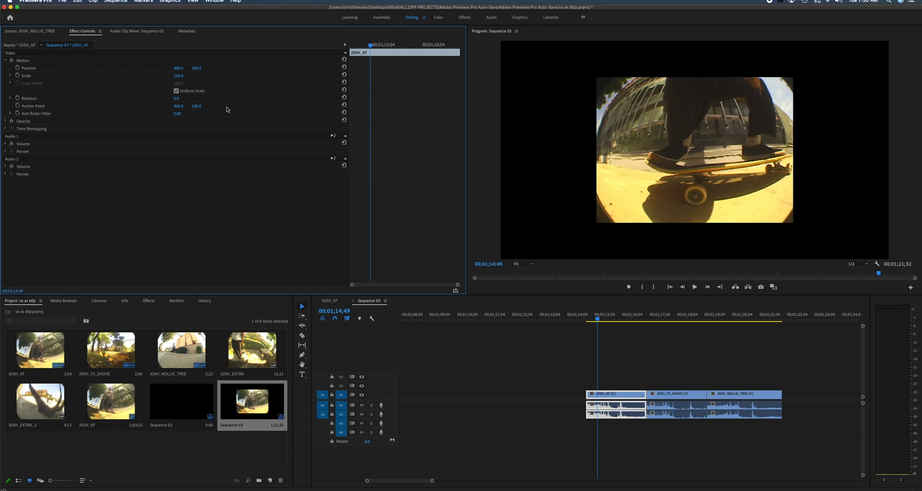
click(178, 76)
text(150)
key(Return)
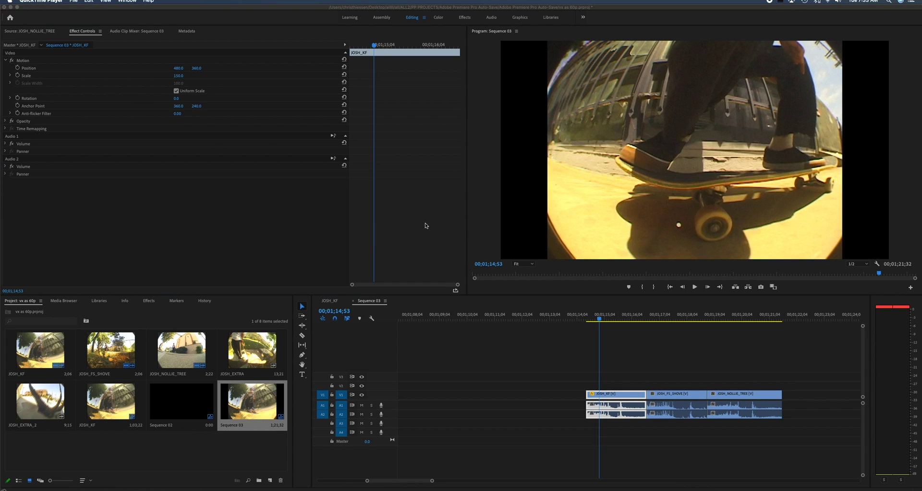
Play the enlarged JOSH_KF clip and the unscaled clips after it to compare how they fill the frame
click(614, 320)
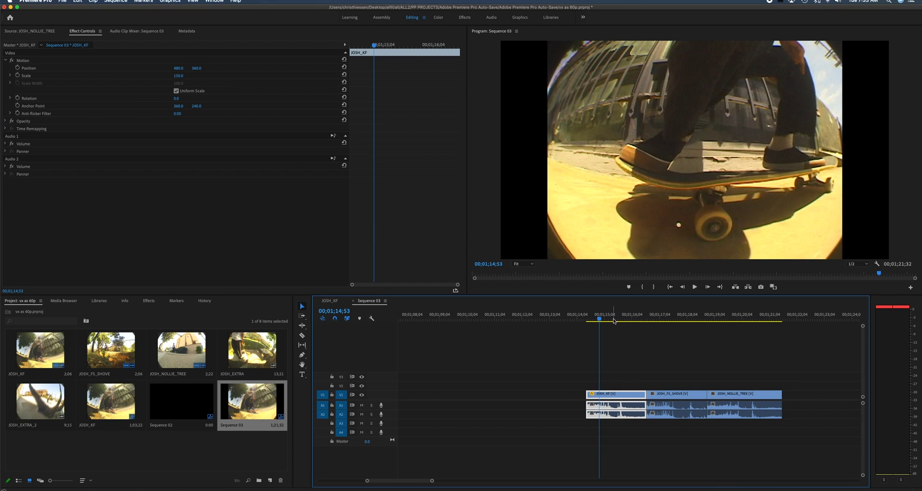
key(space)
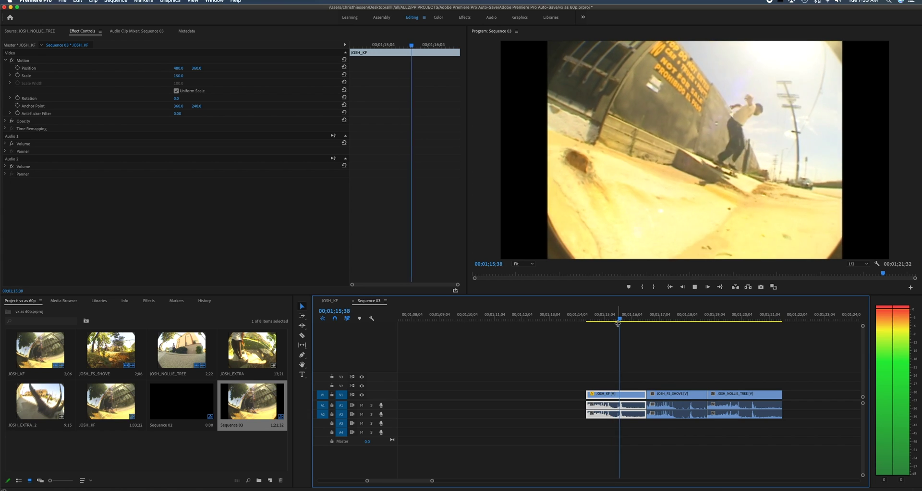
key(space)
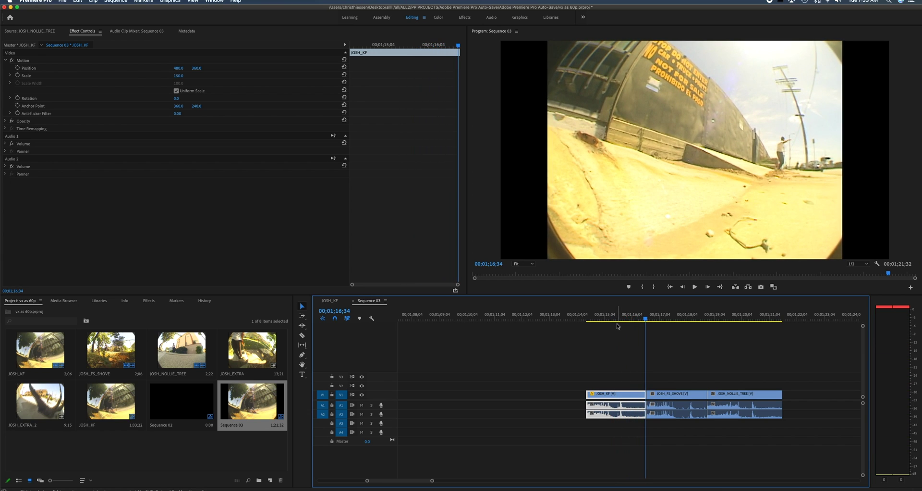
click(678, 328)
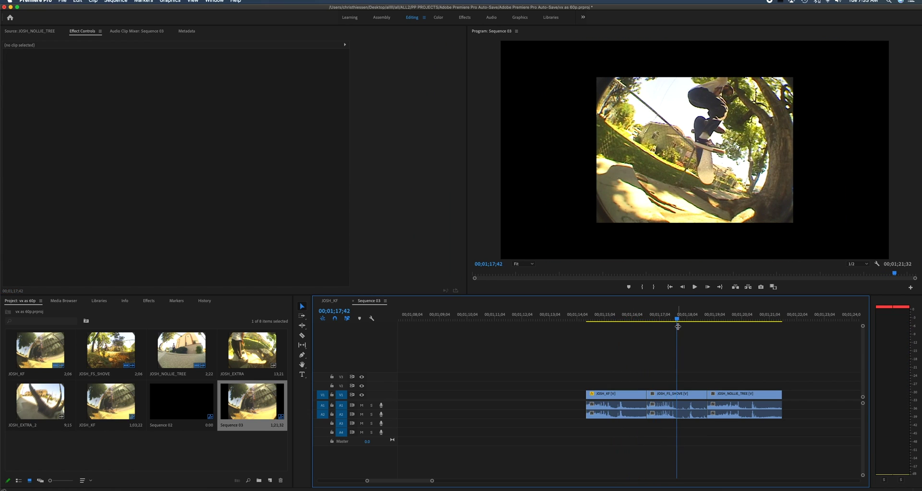
key(space)
key(space)
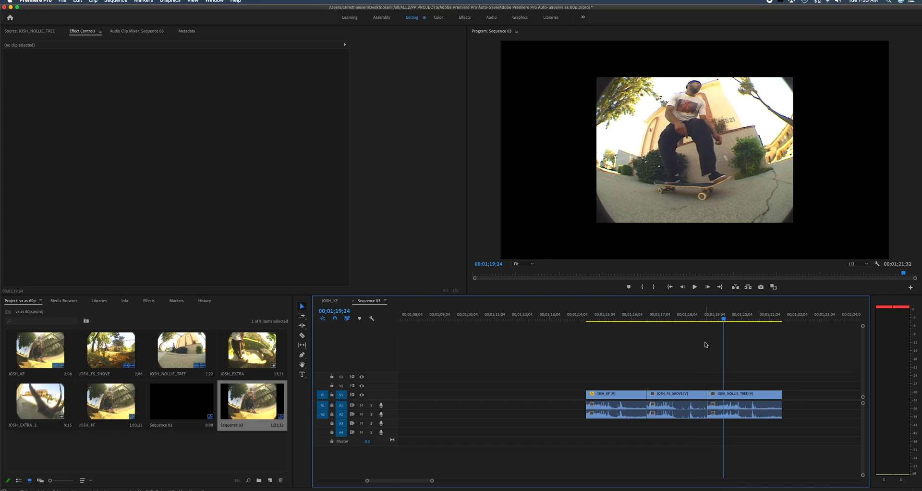
Copy the Motion settings of the scaled JOSH_KF clip in Sequence 03
click(622, 319)
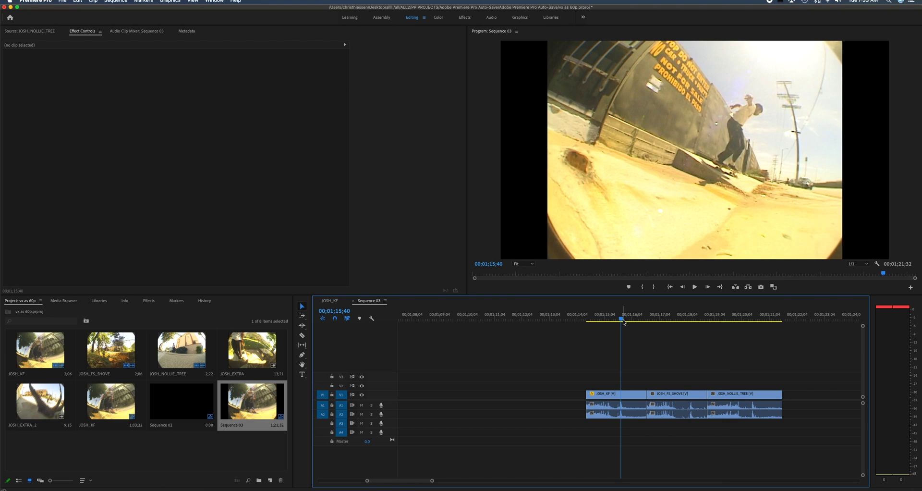
click(612, 394)
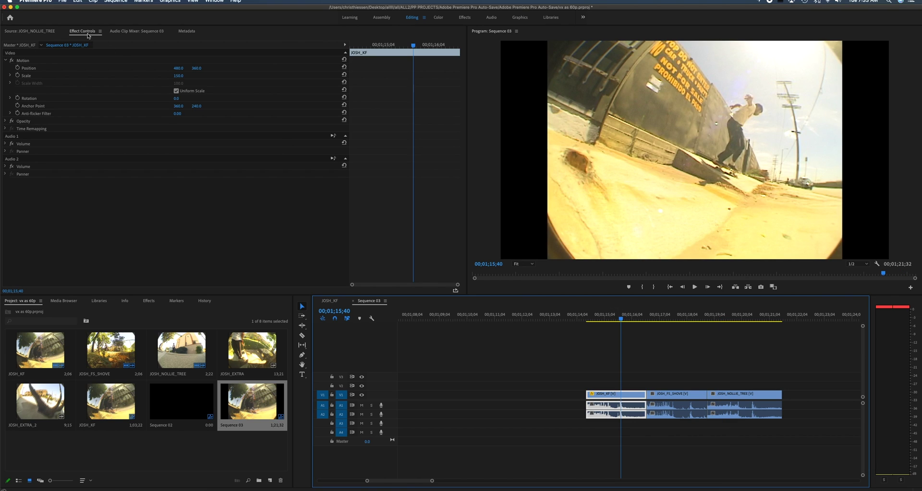
click(22, 60)
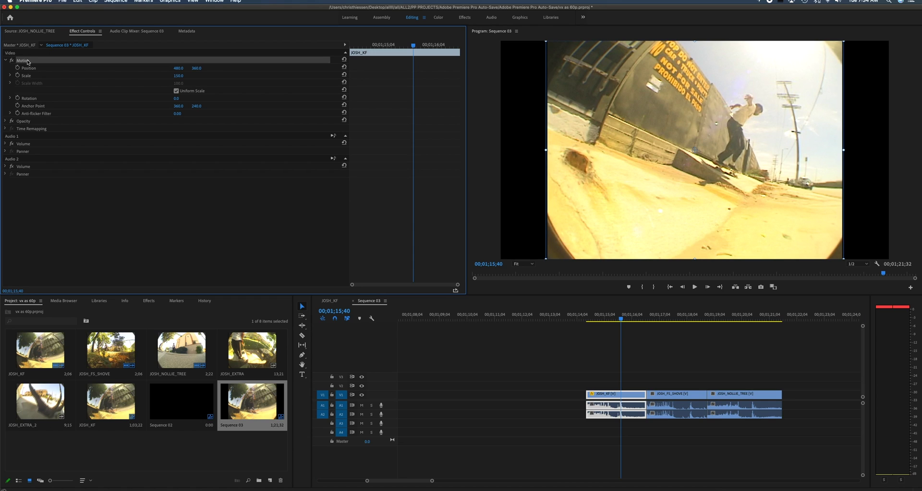
right_click(26, 62)
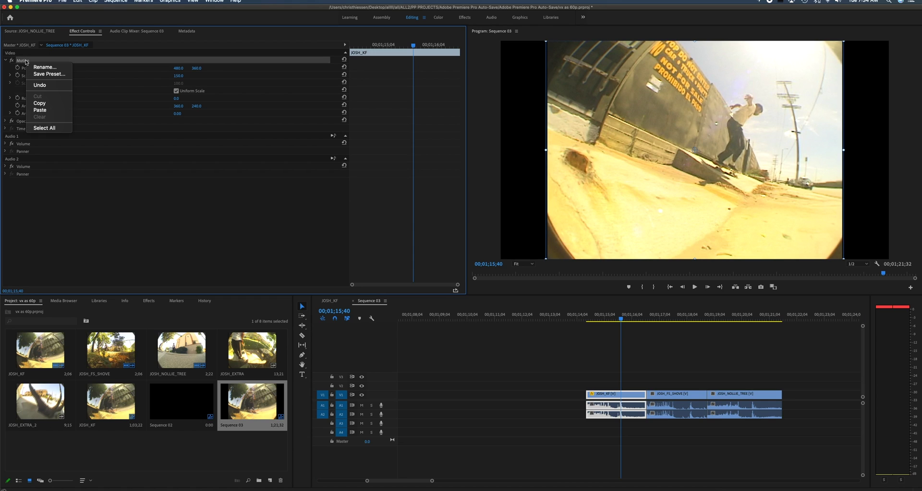
click(40, 103)
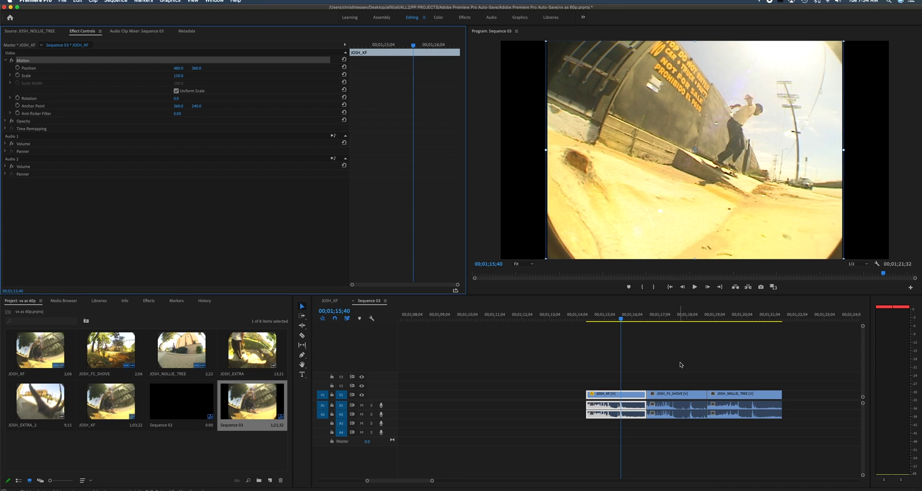
Paste the copied Motion settings onto the JOSH_FS_SHOVE and JOSH_NOLLIE_TREE clips together
click(730, 320)
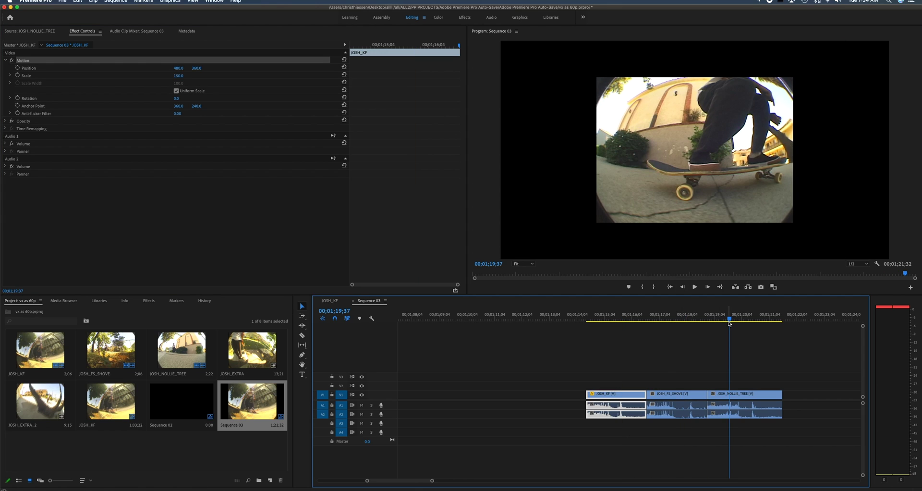
click(678, 355)
drag(675, 377, 759, 440)
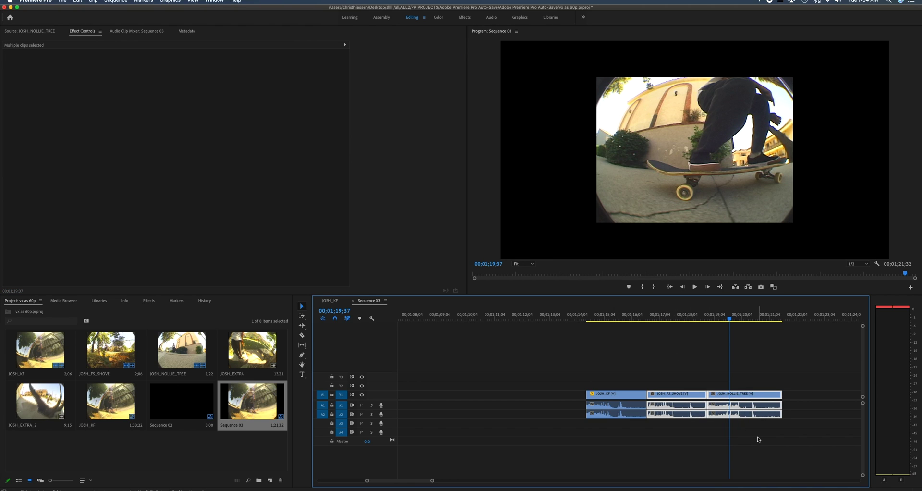
click(79, 2)
click(83, 33)
click(680, 326)
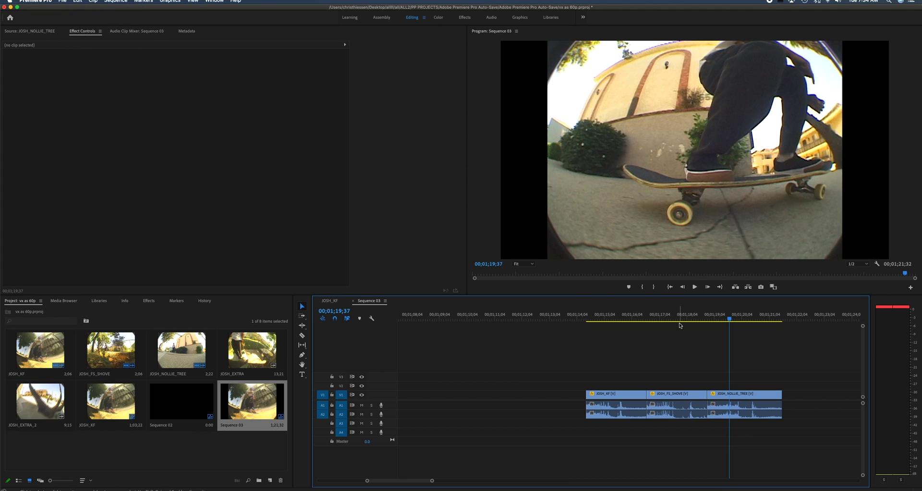
Play and scrub through all three scaled clips in Sequence 03 to check their framing and motion
key(space)
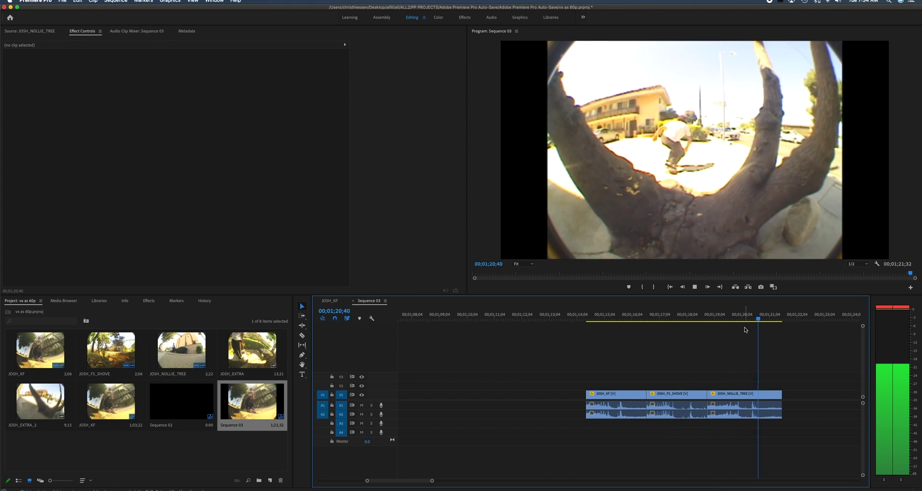
key(space)
click(684, 319)
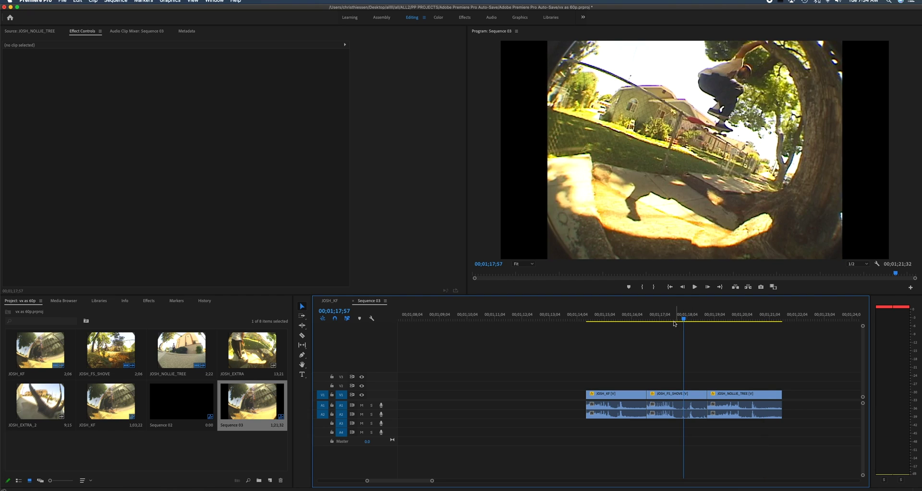
click(620, 318)
click(686, 318)
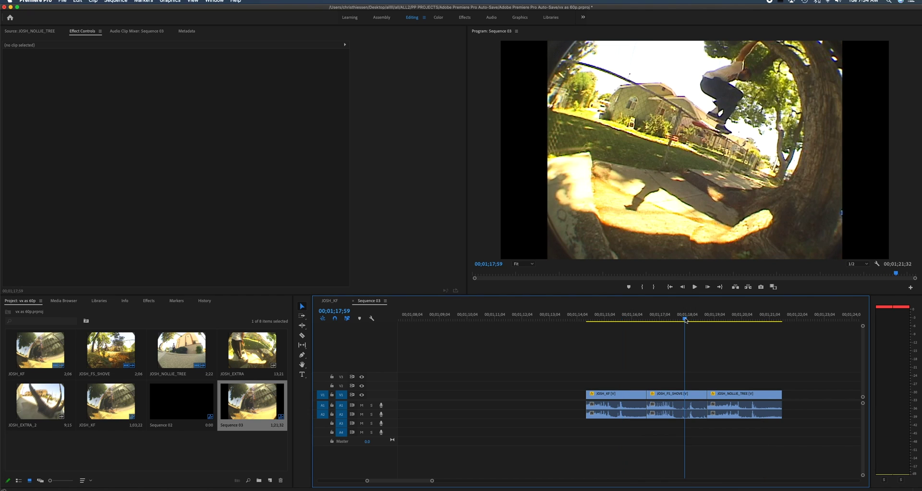
click(592, 319)
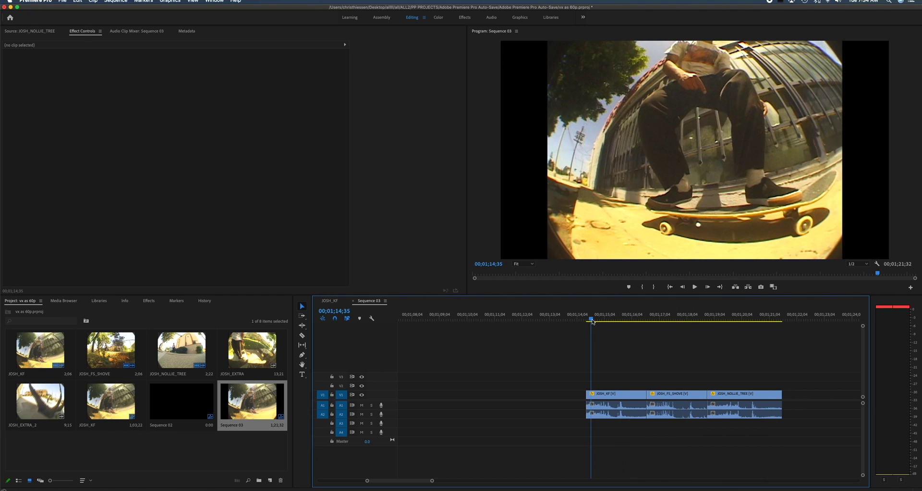
key(space)
click(699, 319)
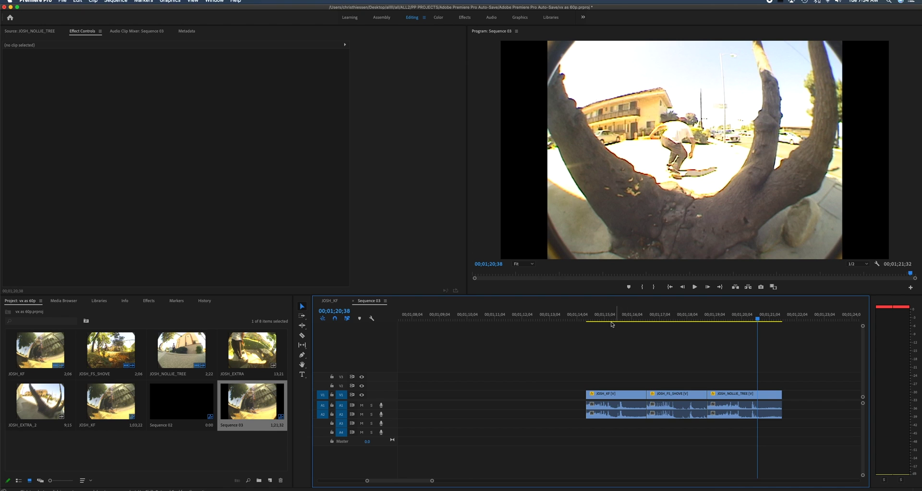
click(590, 319)
key(space)
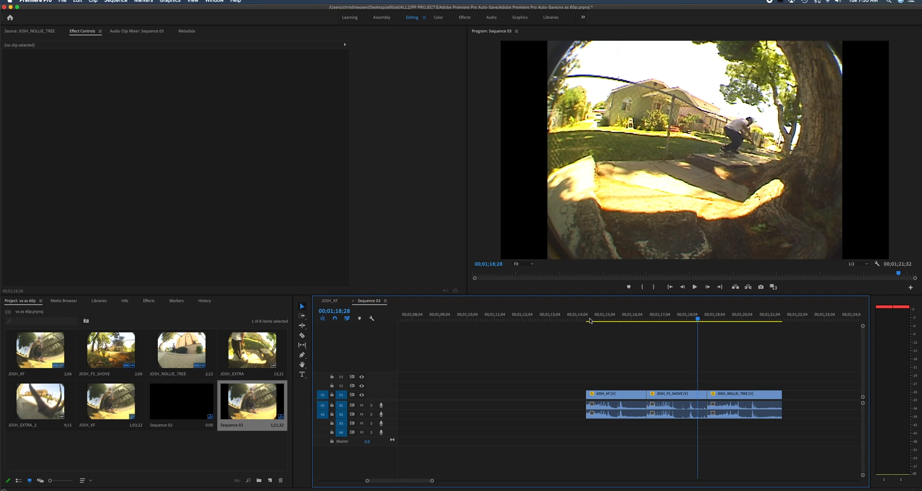
key(space)
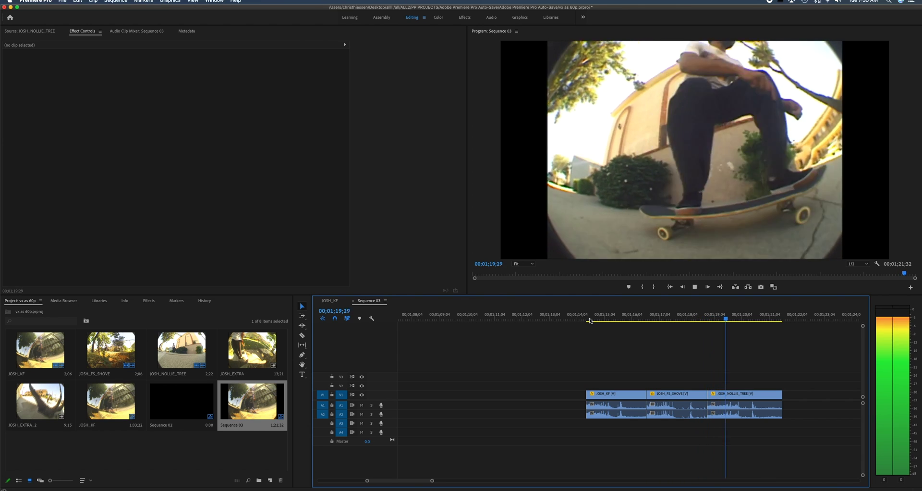
key(space)
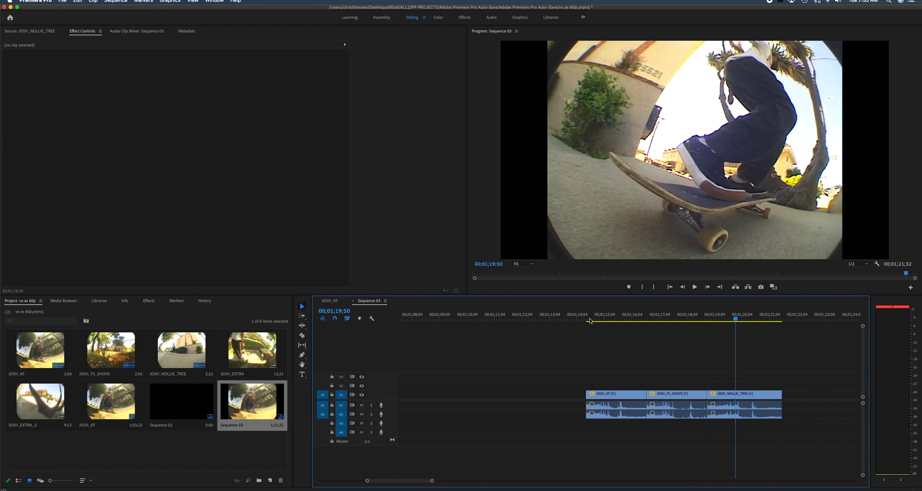
Mark an In point in Sequence 03 and align it with the start of the JOSH_KF clip
scroll(623, 355, right, 3)
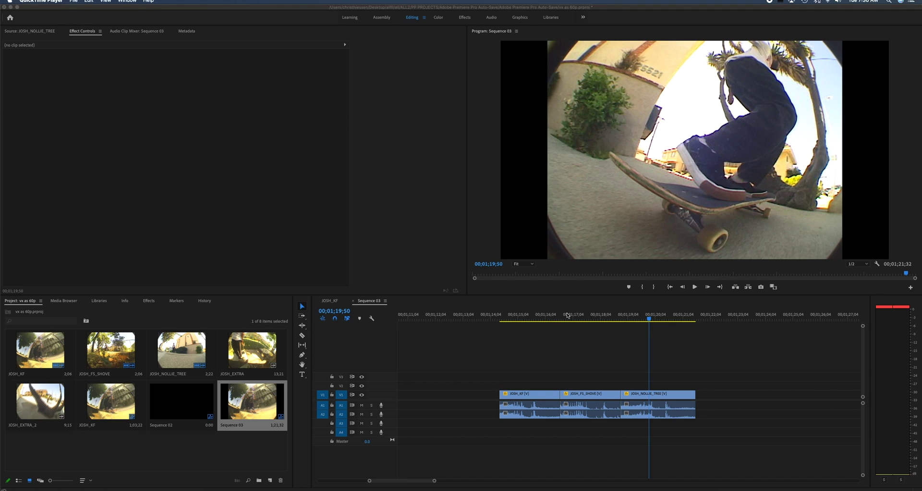
click(496, 321)
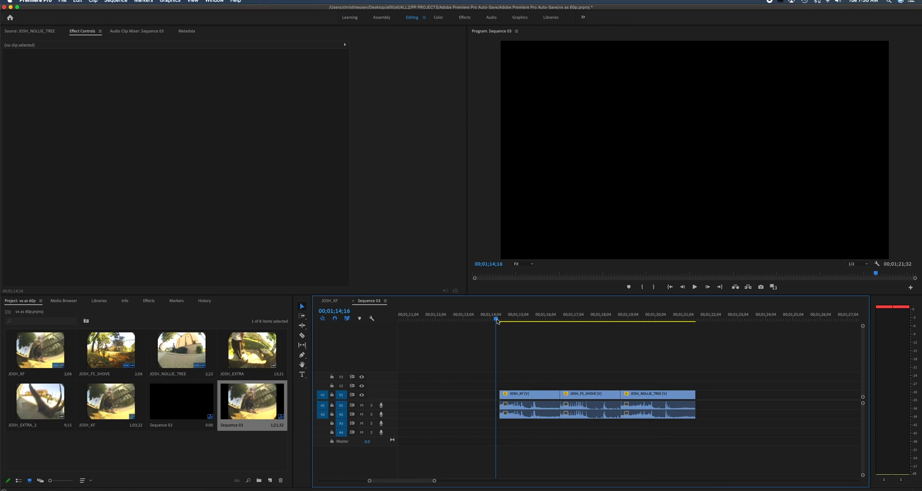
key(i)
click(486, 317)
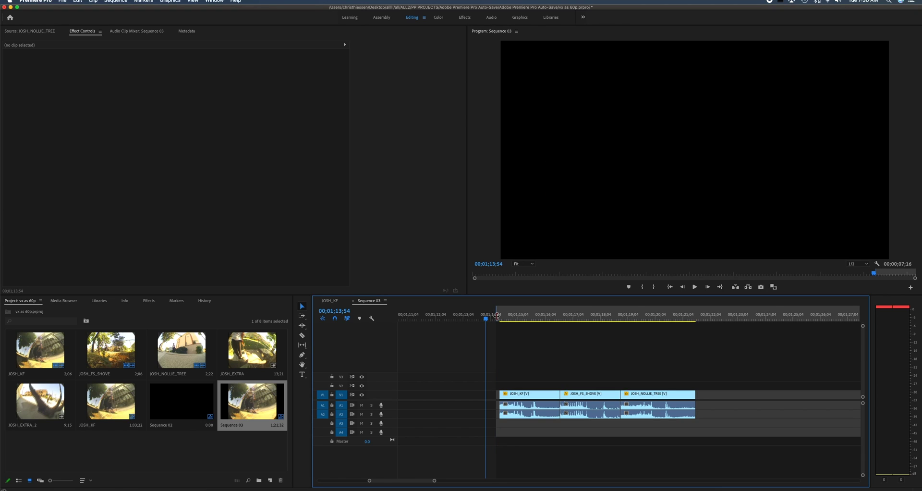
drag(497, 317, 499, 316)
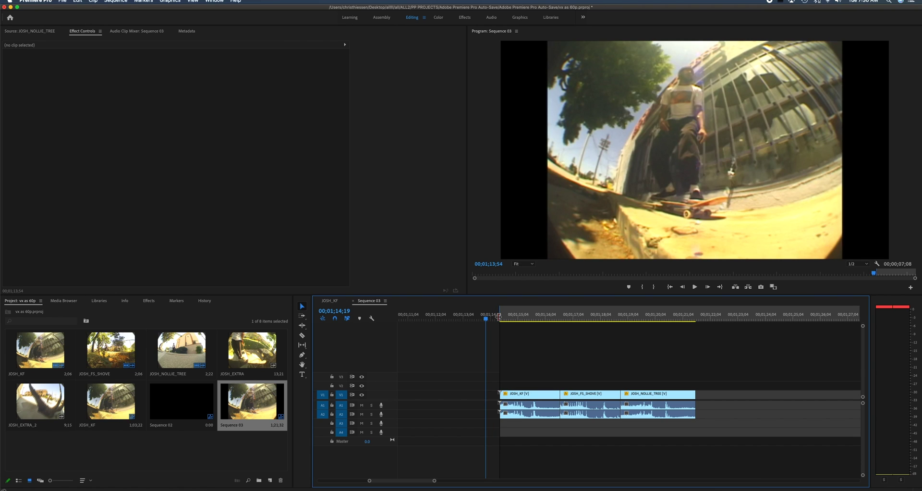
Mark an Out point in Sequence 03 and align it with the end of the JOSH_NOLLIE_TREE clip
click(702, 320)
key(o)
click(710, 317)
drag(704, 319, 697, 317)
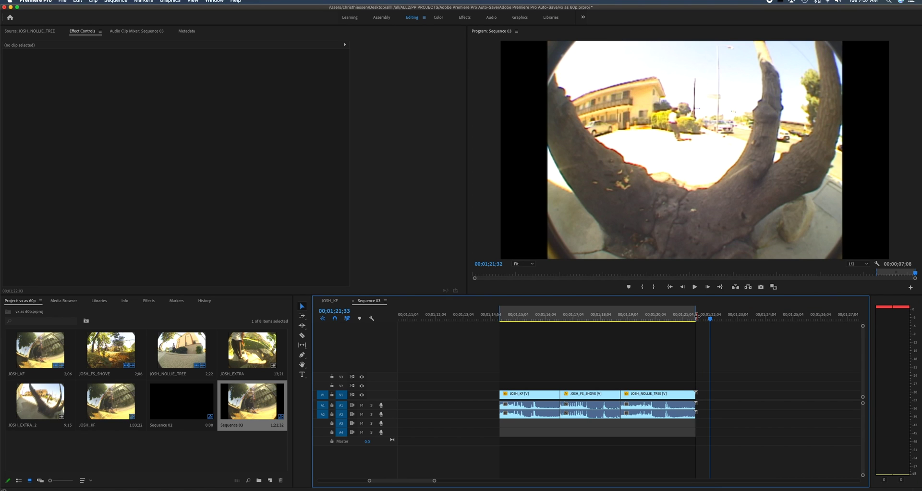
drag(697, 316, 696, 316)
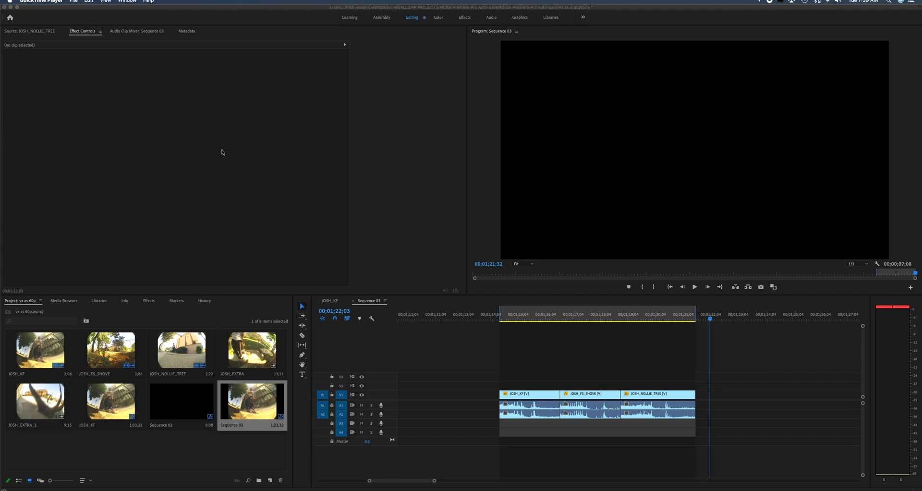
click(412, 330)
click(66, 2)
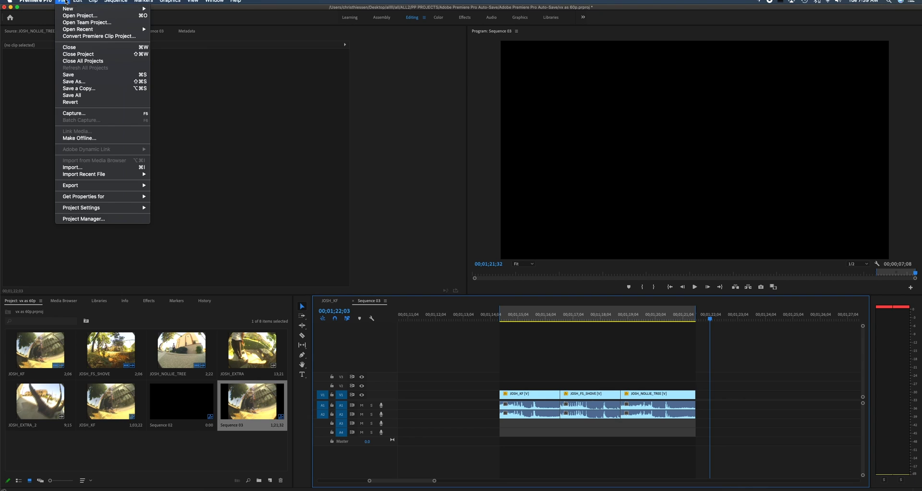
mouse_move(101, 187)
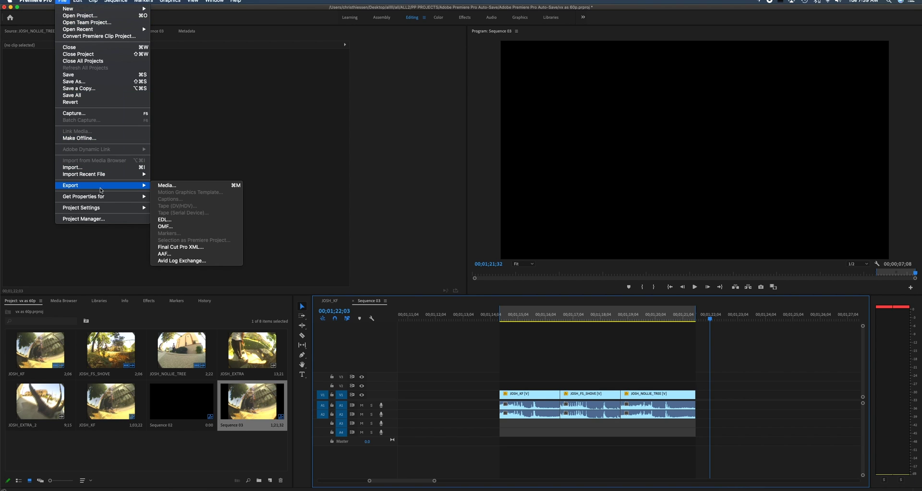
click(172, 187)
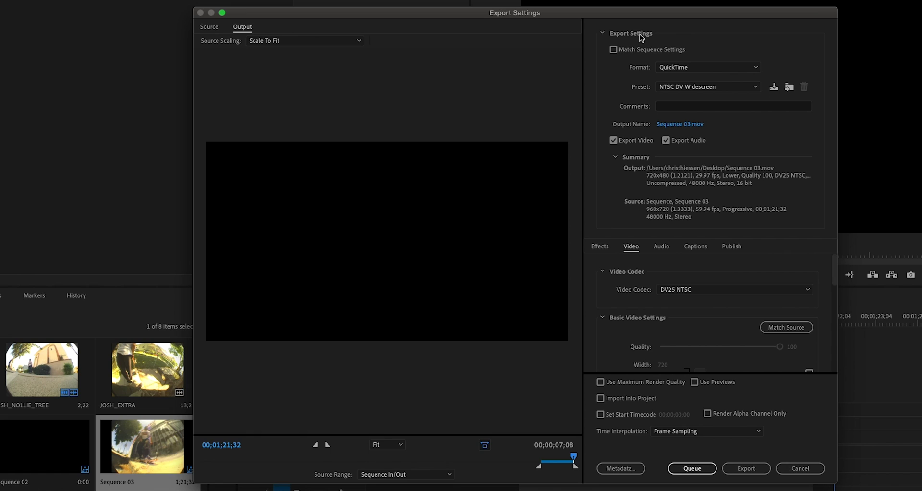
click(819, 471)
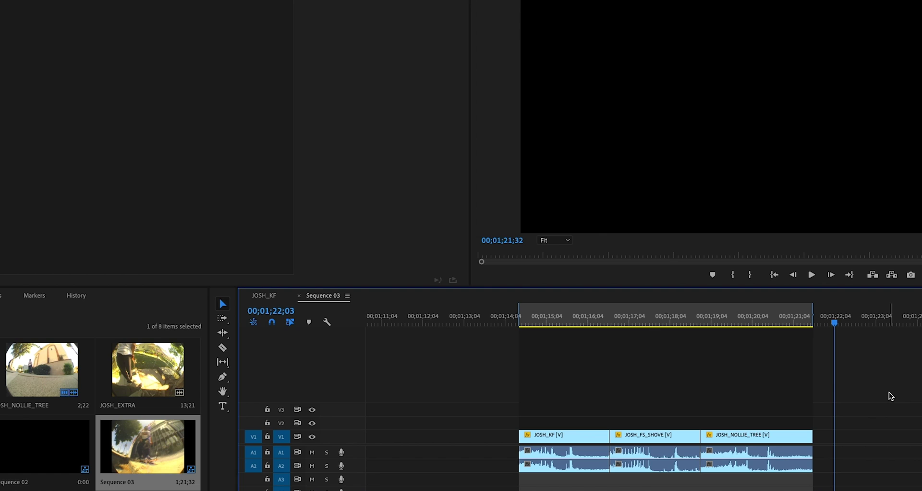
Start a media export of Sequence 03's marked range and set its format to H.264
key(super+m)
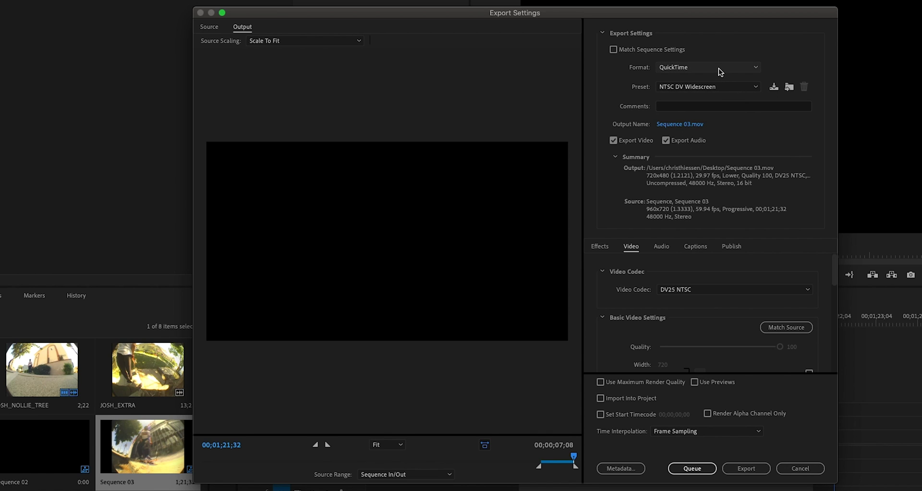
click(675, 68)
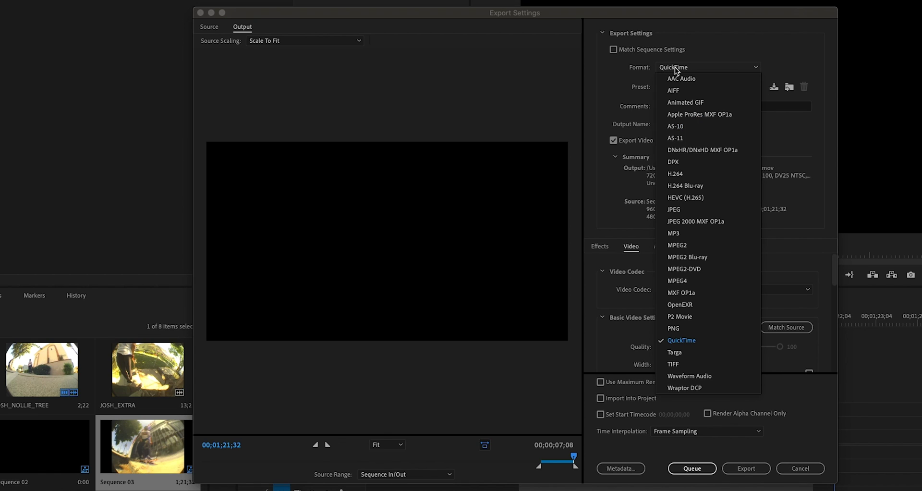
click(693, 174)
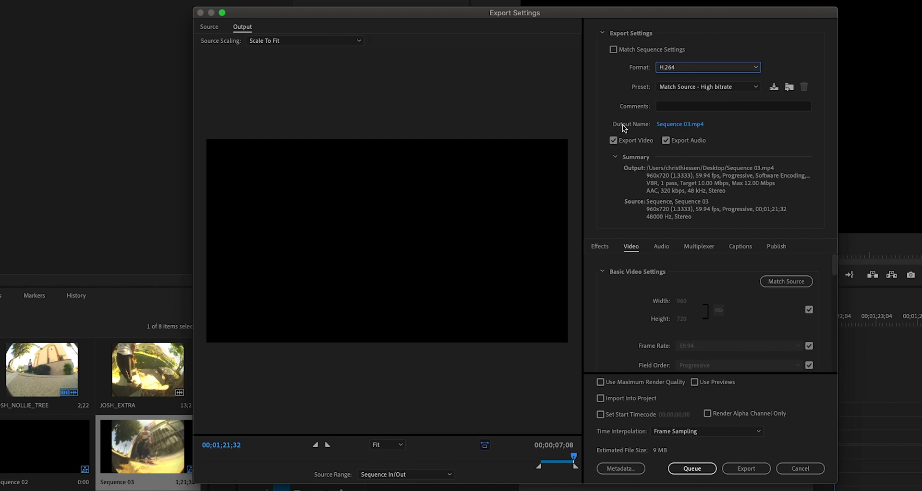
Name the output file JOSH_EDIT_YT on the Desktop and export it as an mp4 video
click(670, 124)
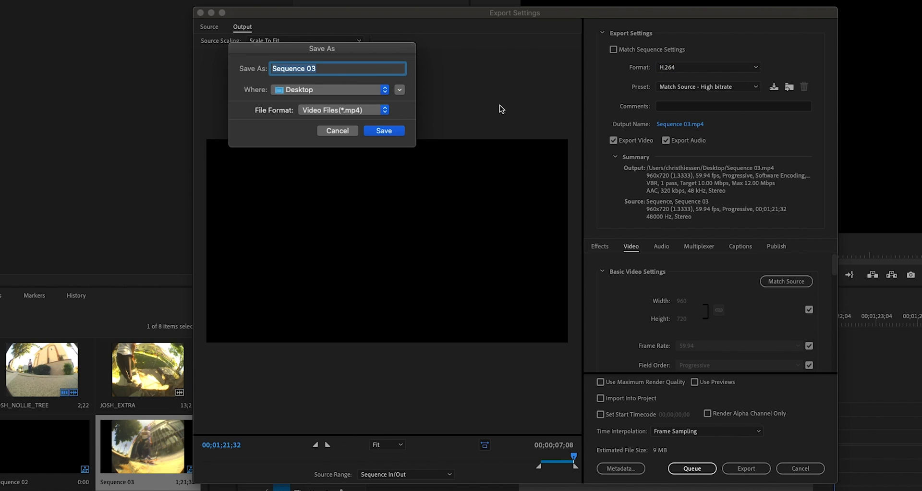
text(JOSH_)
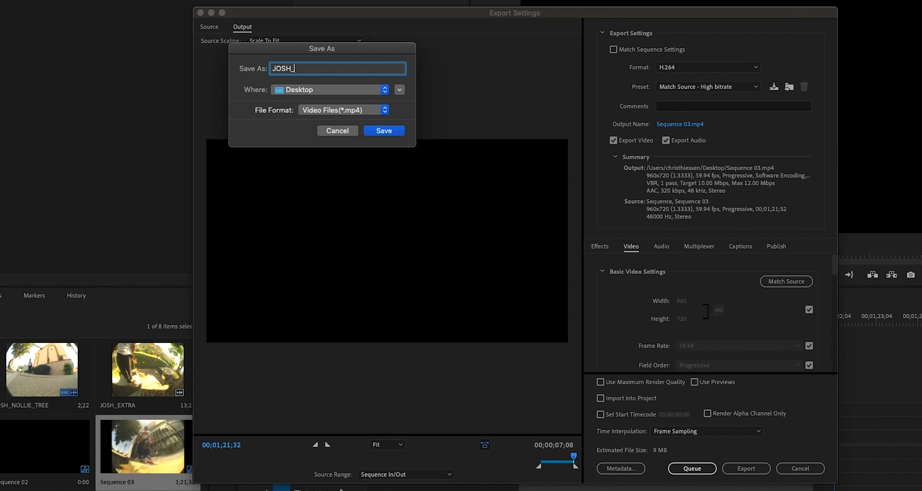
text(EDIT_YT)
click(389, 134)
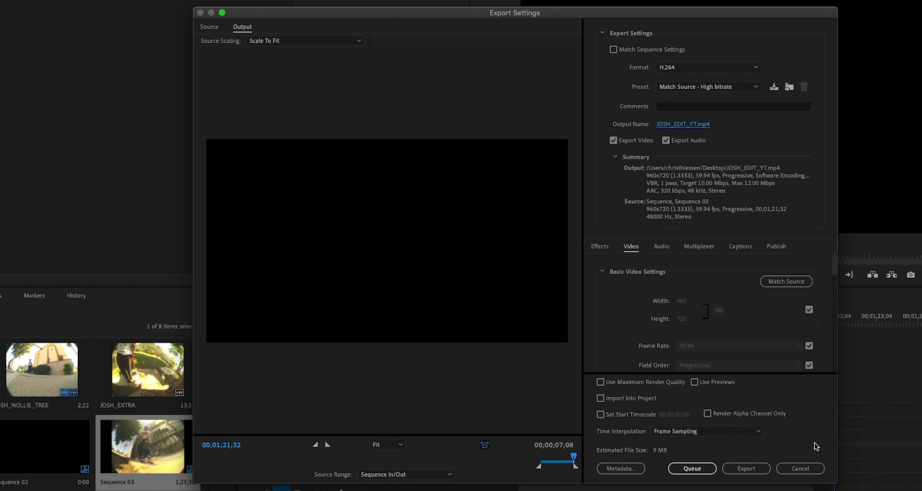
click(751, 469)
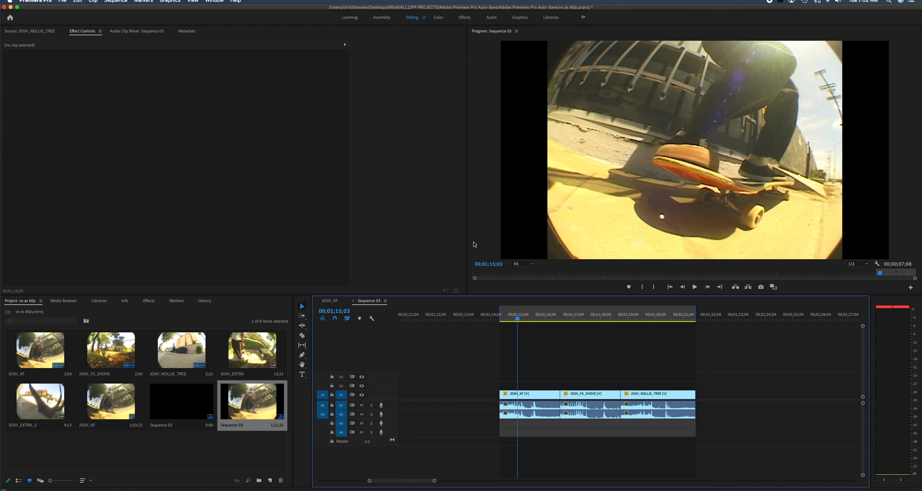
Preview the exported JOSH_EDIT_YT.mp4 from the desktop, close the preview and switch back to Premiere Pro
key(super+h)
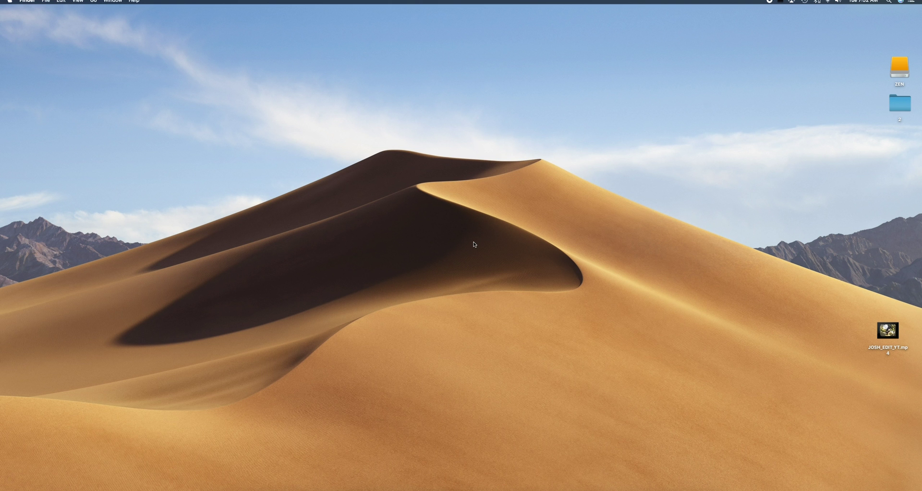
click(888, 351)
key(space)
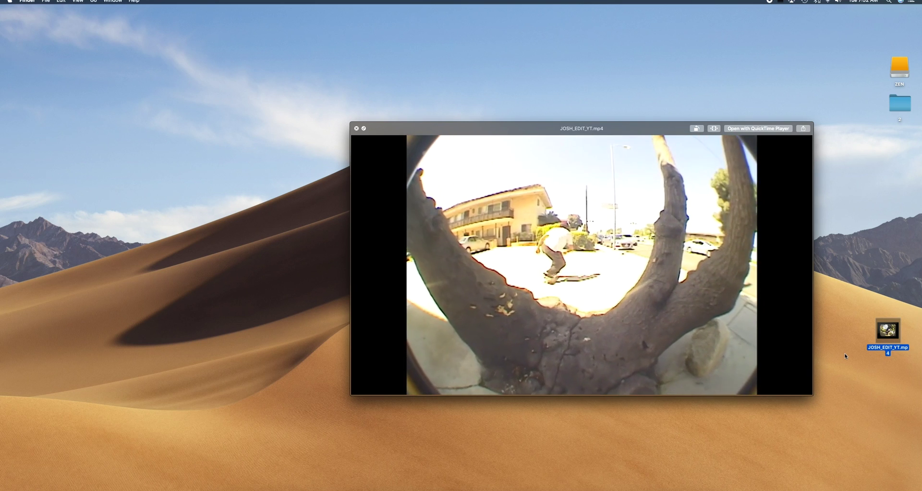
key(space)
click(652, 488)
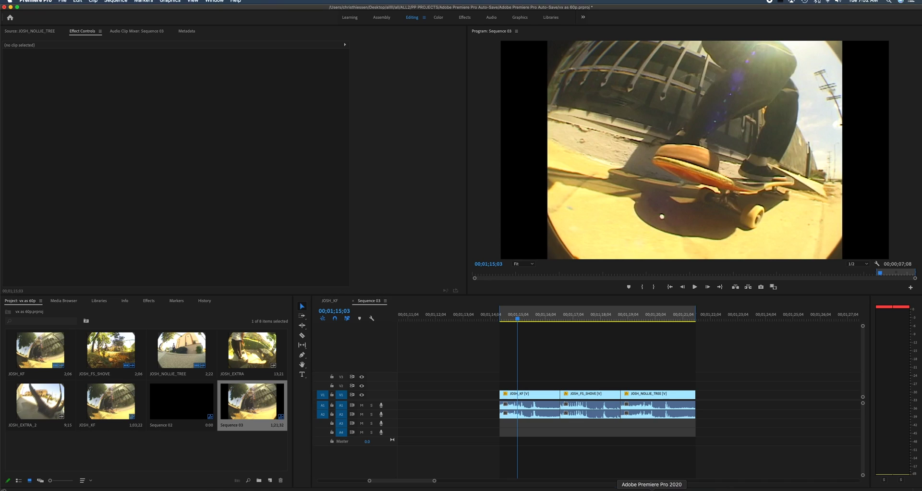